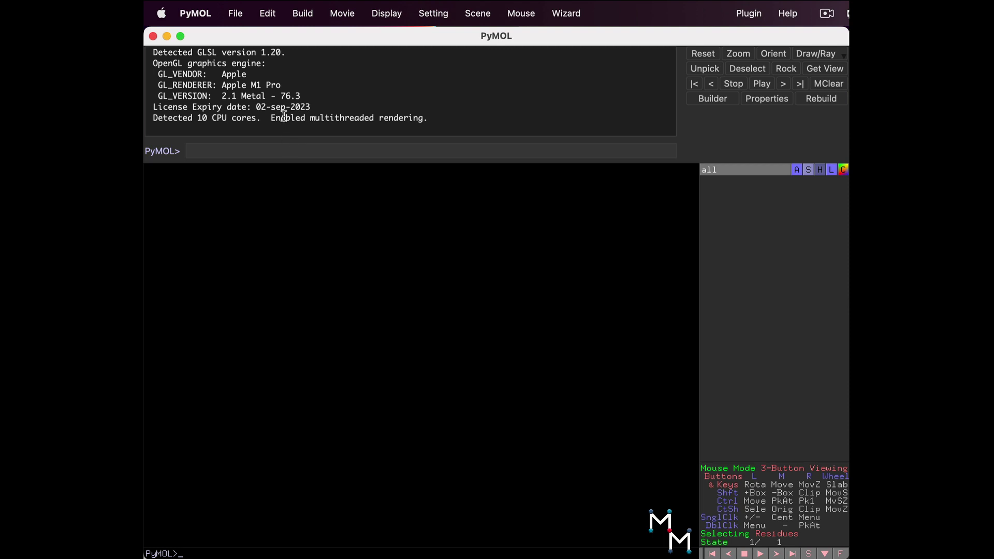
Fetch PDB entry 3uyn from the PDB as biological assembly 1.
click(234, 11)
click(246, 91)
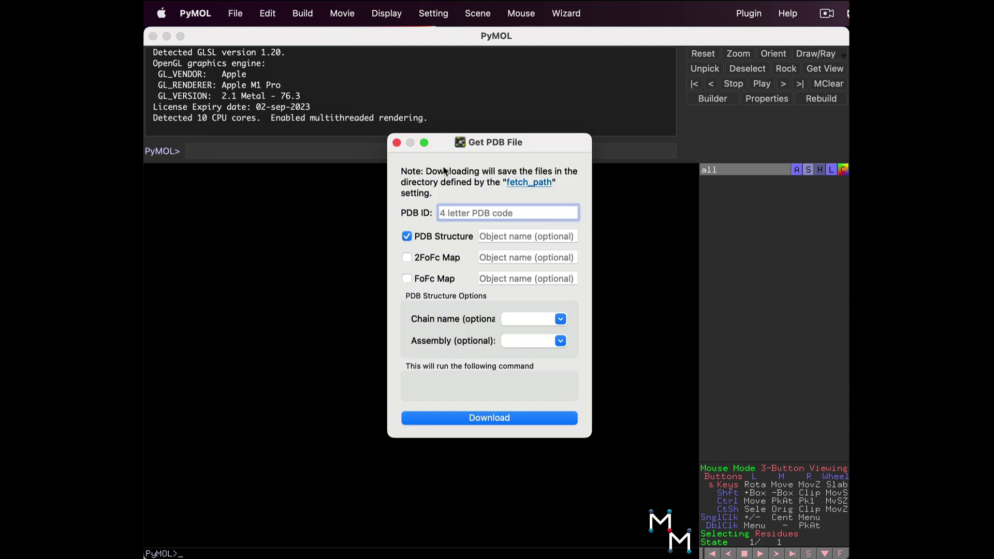
text(3uyn)
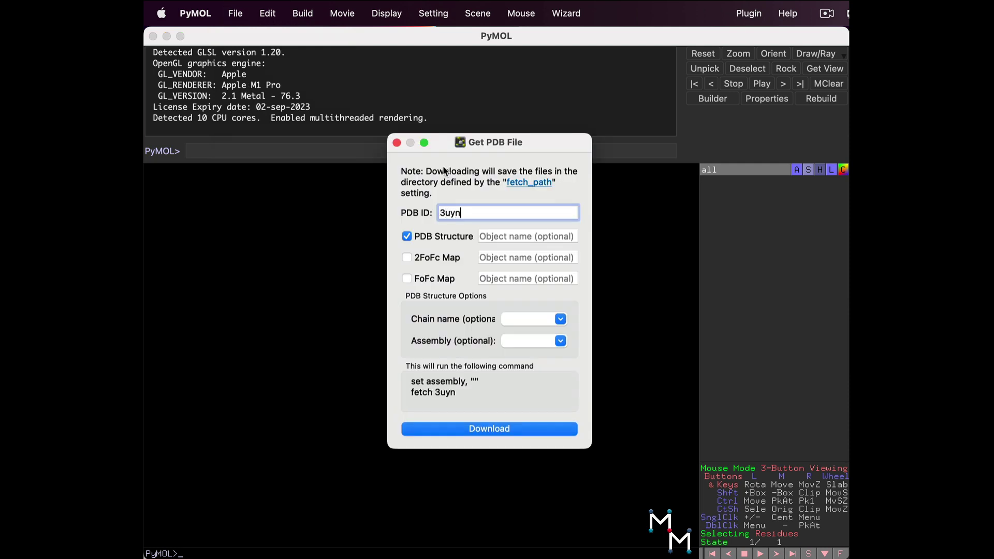
click(522, 342)
text(1)
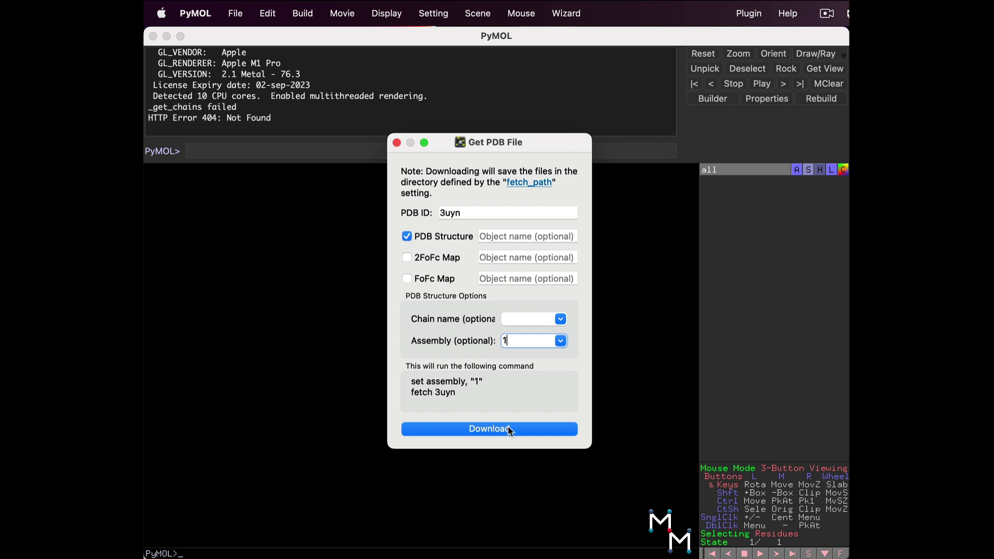
click(509, 429)
Turn on the residue sequence display above the viewer.
drag(508, 428, 457, 374)
click(382, 10)
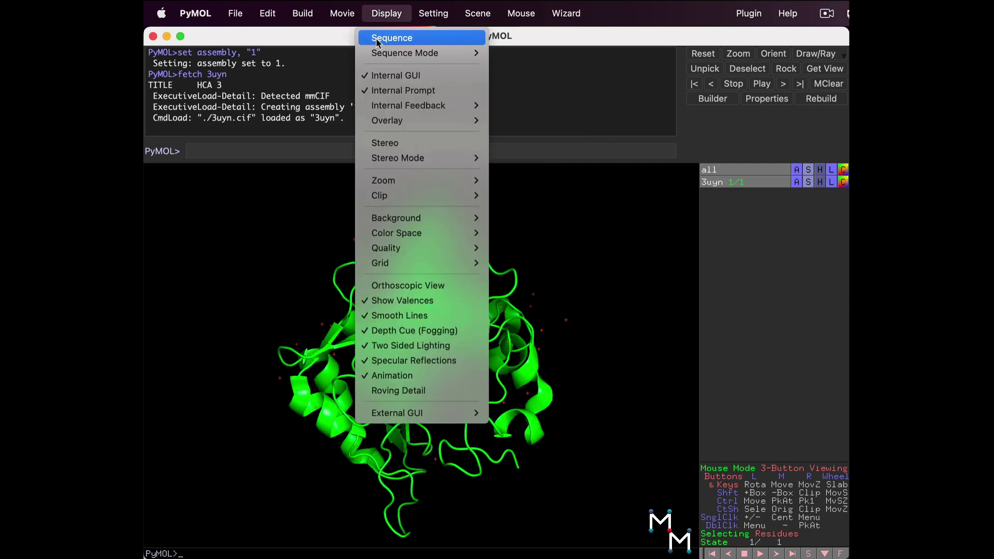
click(378, 41)
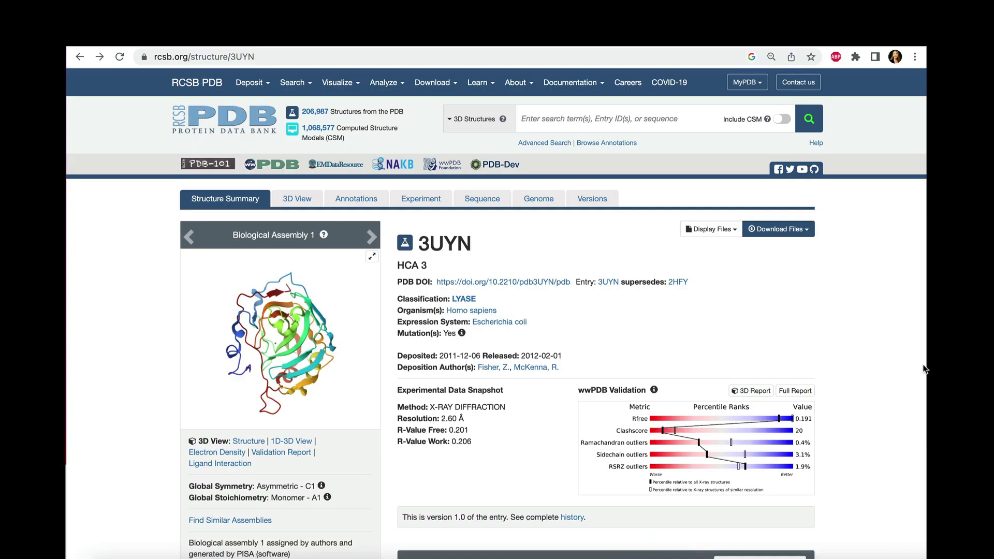
Scroll the 3UYN summary page down to the Literature citation and PubMed abstract.
scroll(926, 369, down, 5)
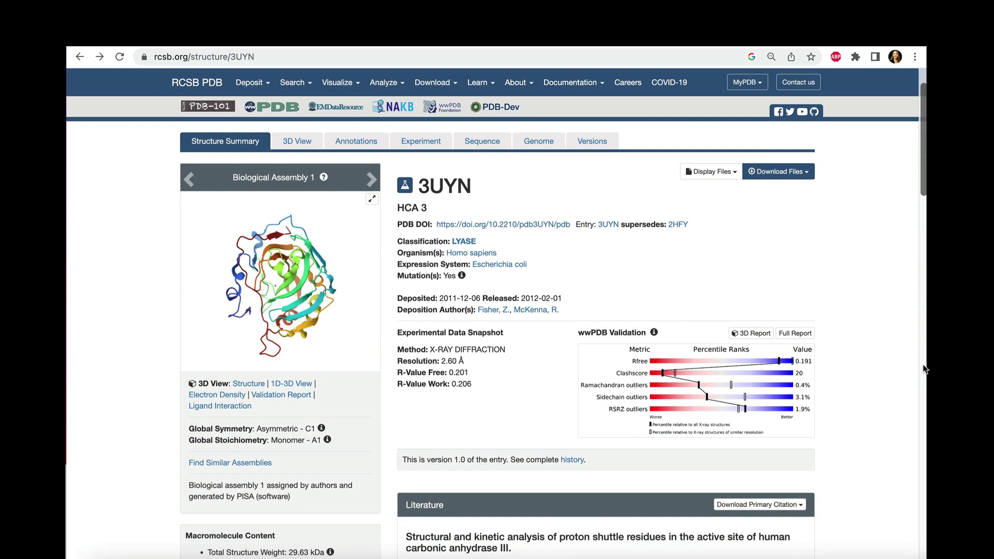
scroll(925, 369, down, 3)
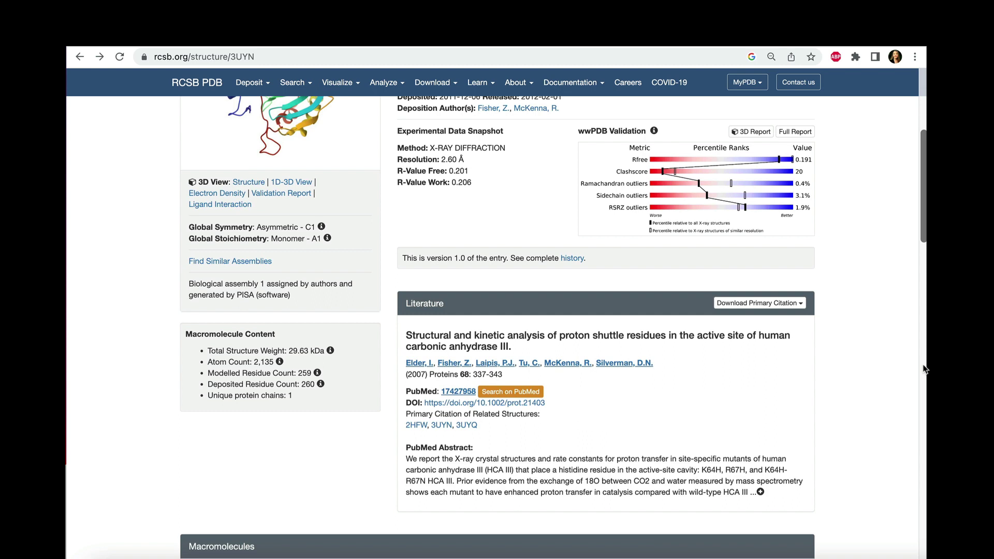
key(super+shift+4)
key(Escape)
key(super+shift+4)
key(Escape)
key(super+shift+4)
key(Escape)
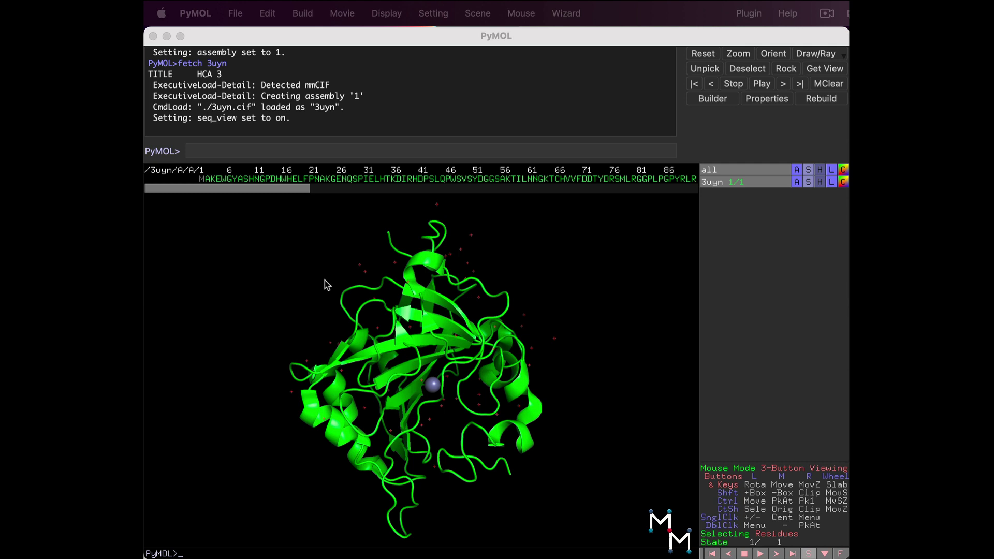
Pick ZN at the end of the sequence so sele holds only zinc ZN 262.
drag(269, 194, 601, 248)
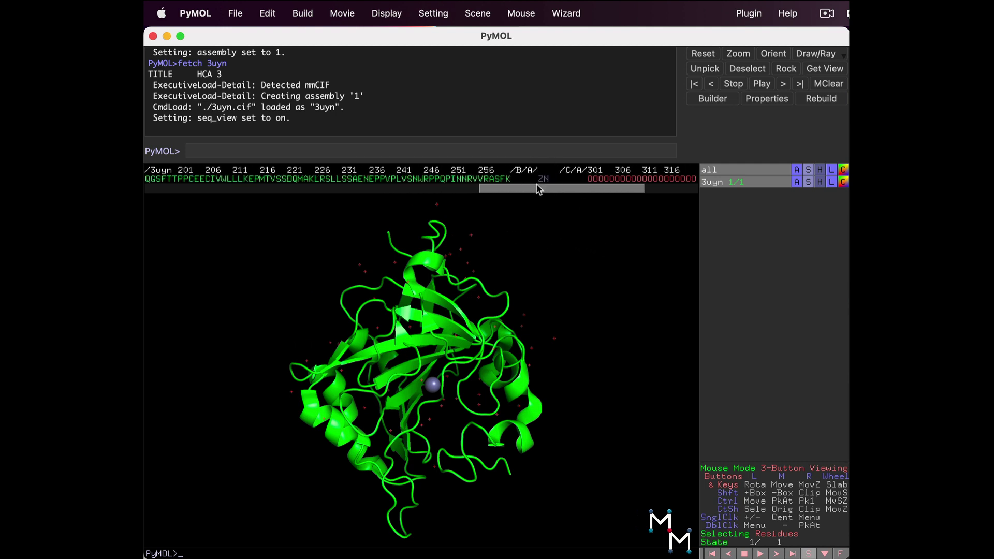
drag(537, 187, 582, 191)
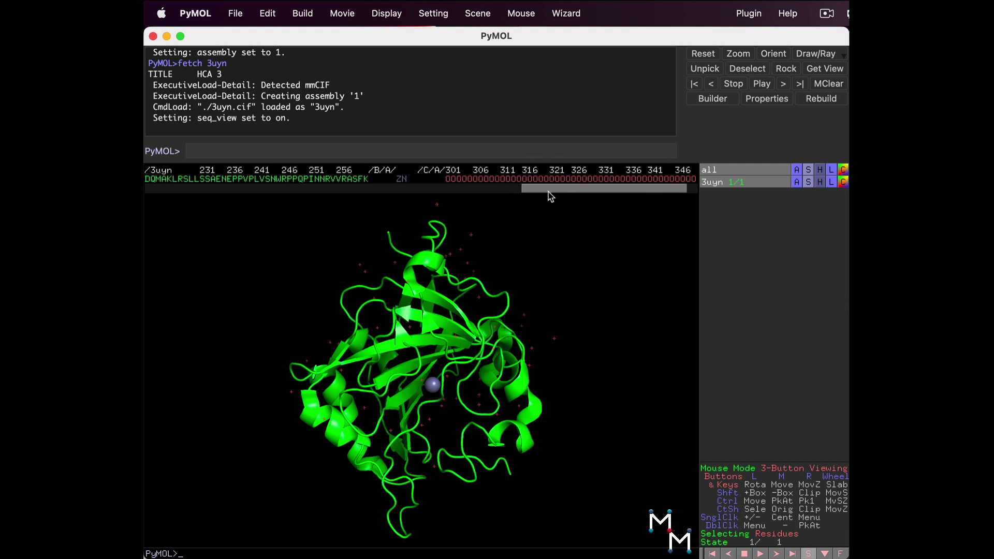
click(402, 179)
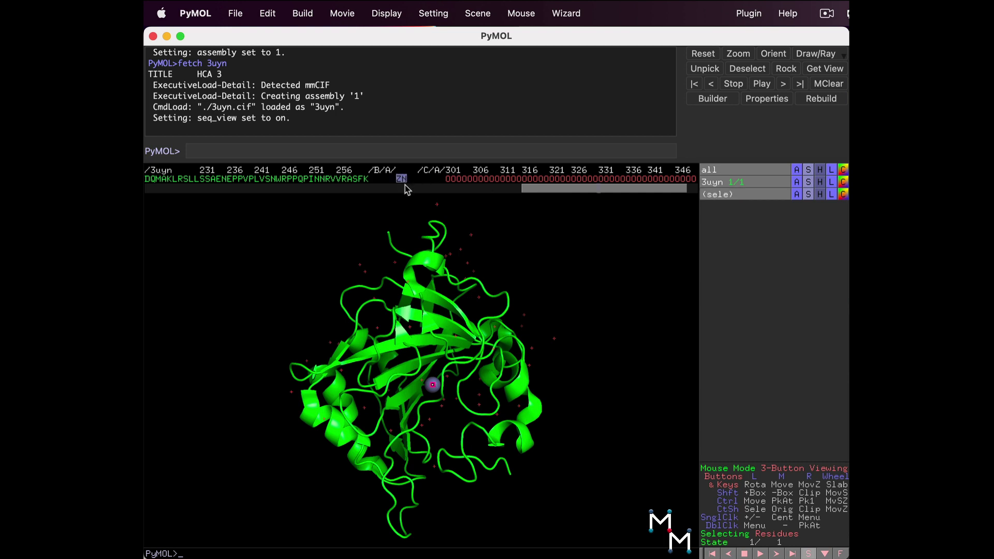
click(433, 387)
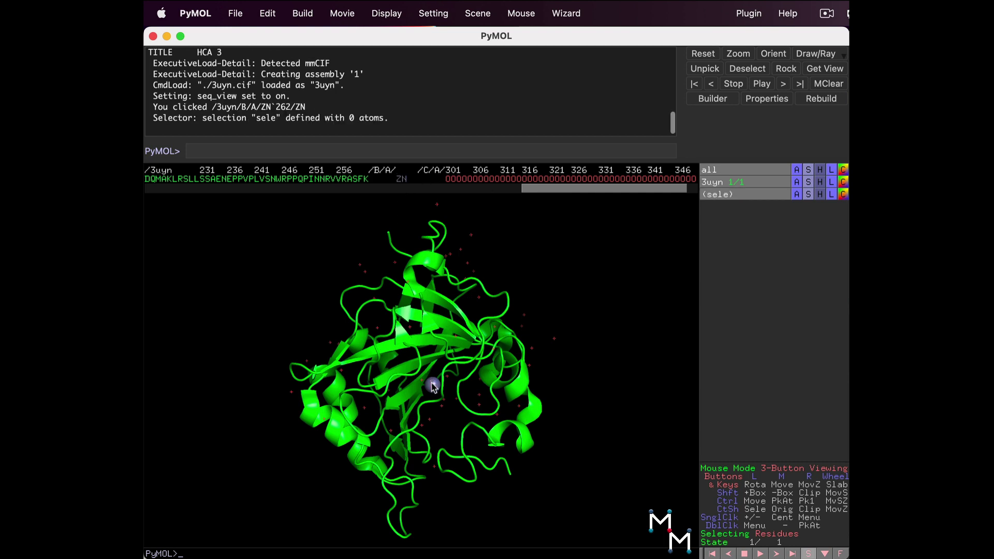
click(433, 386)
click(433, 385)
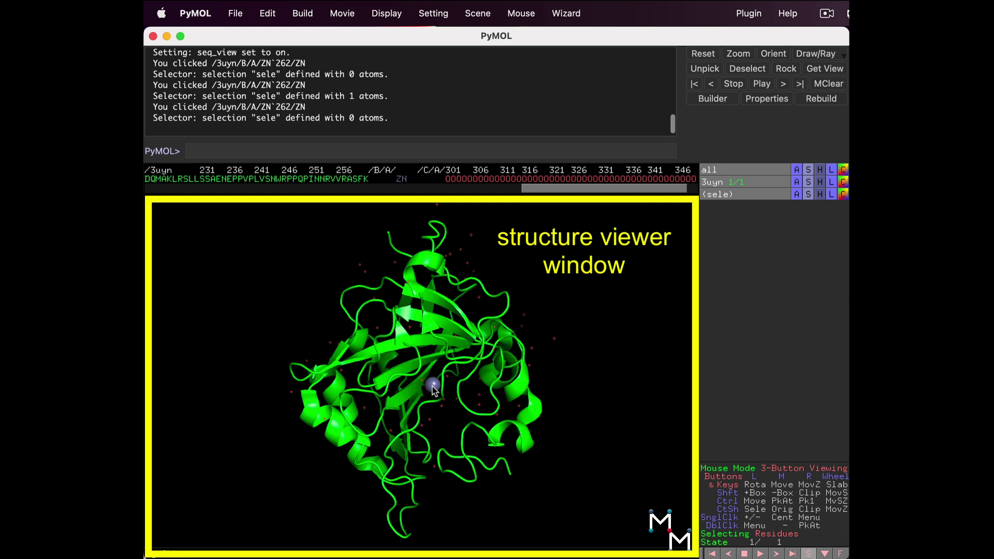
click(434, 388)
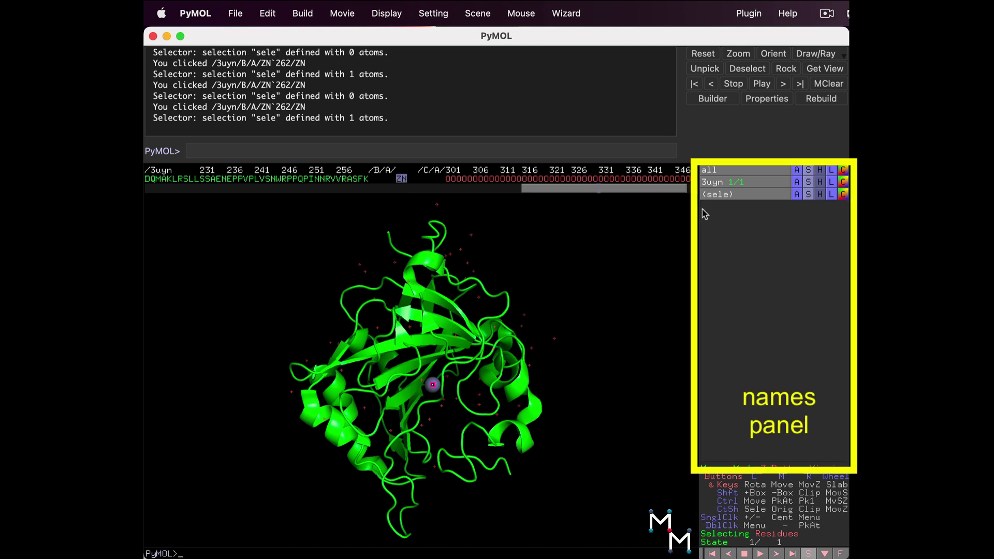
Rename the zinc-ion selection from sele to 'zinc'.
click(797, 196)
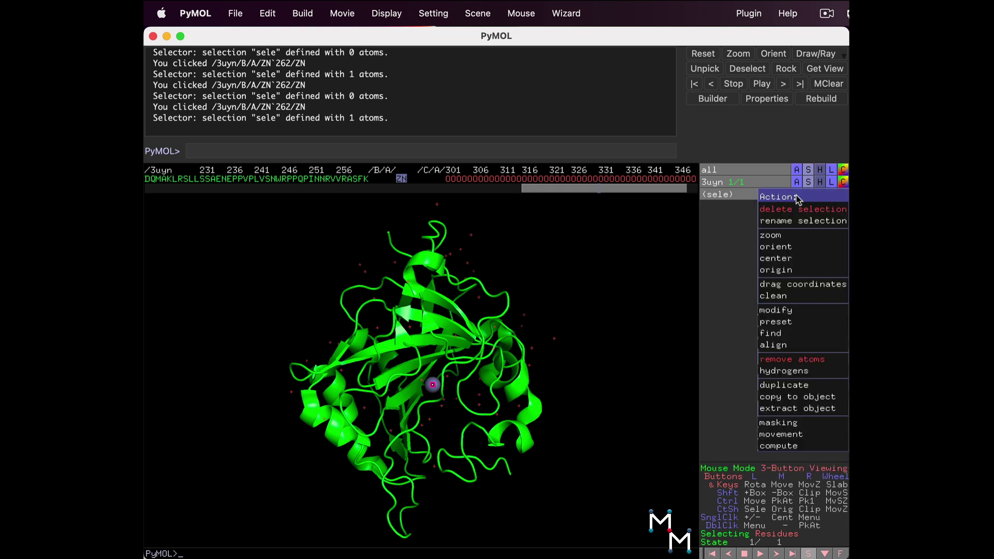
click(791, 220)
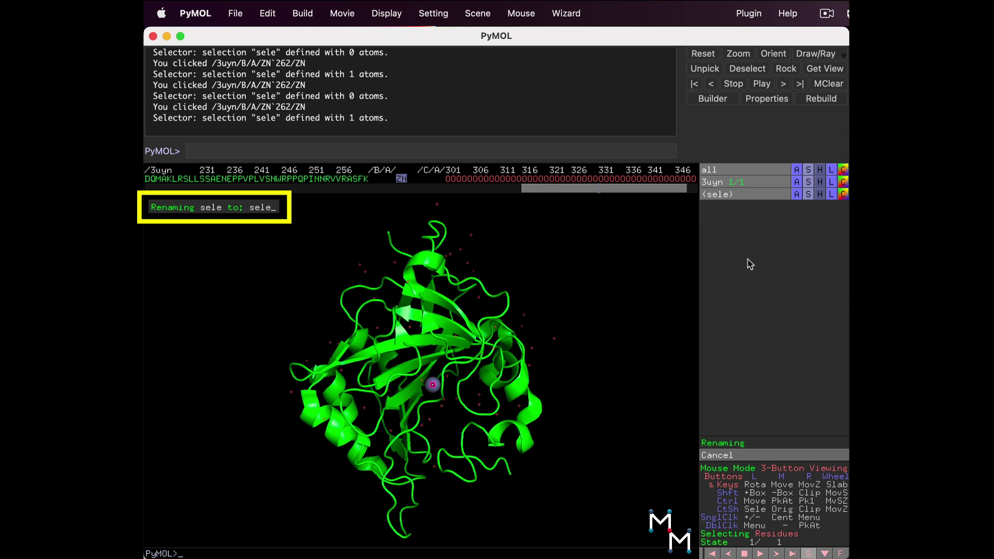
key(BackSpace)
key(BackSpace)
key(BackSpace)
key(BackSpace)
text(zic)
key(BackSpace)
text(nc)
key(Return)
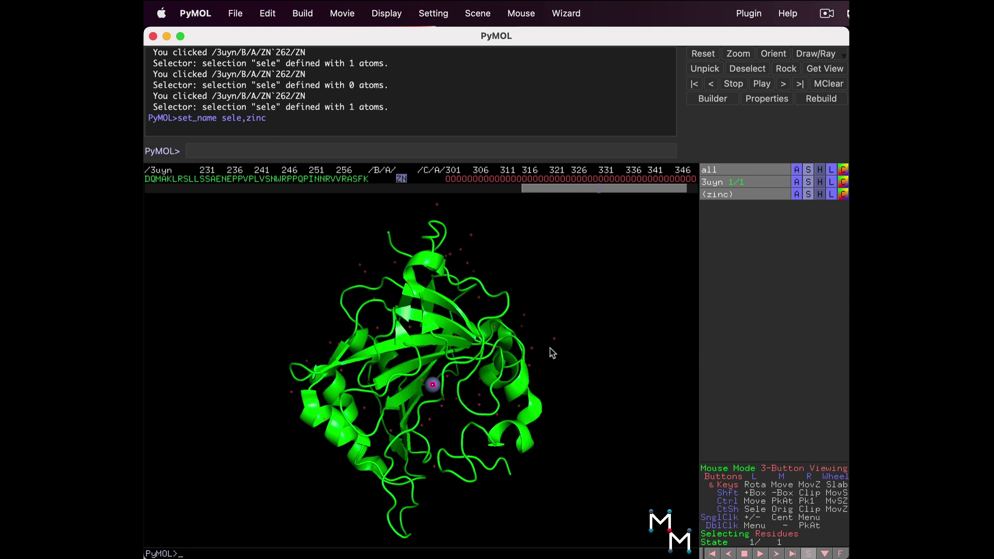
Hide the zinc selection and start a new selection with residues W5 and Y7.
click(617, 269)
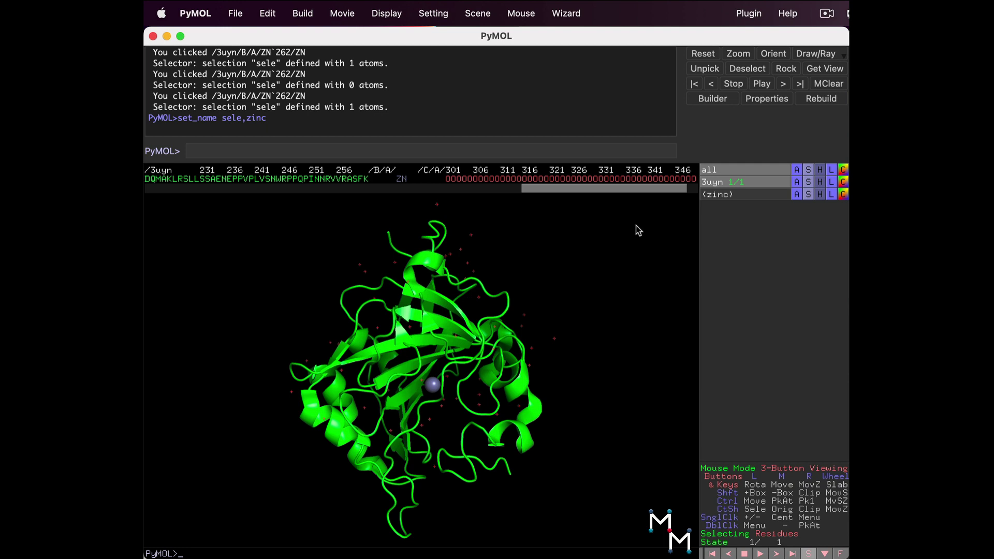
drag(629, 194, 249, 184)
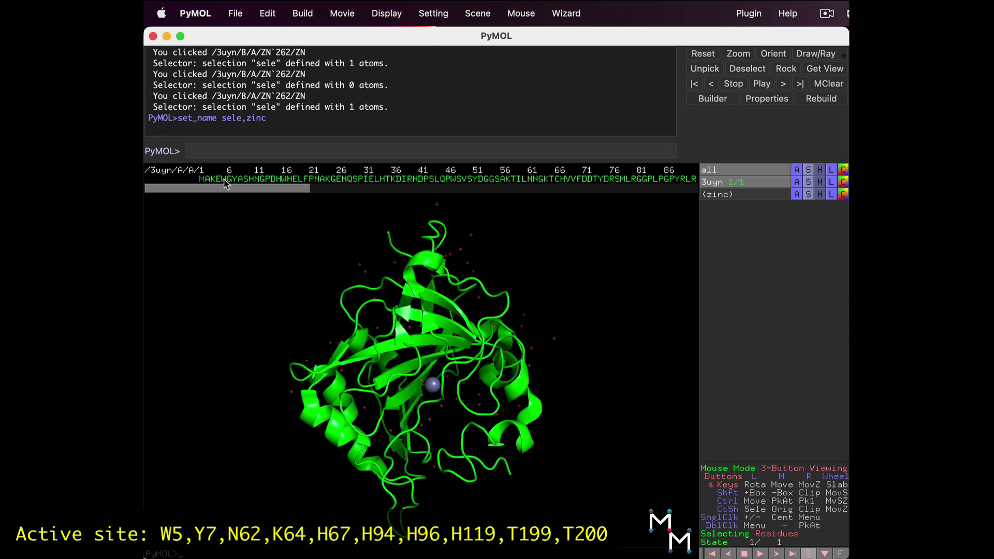
click(224, 180)
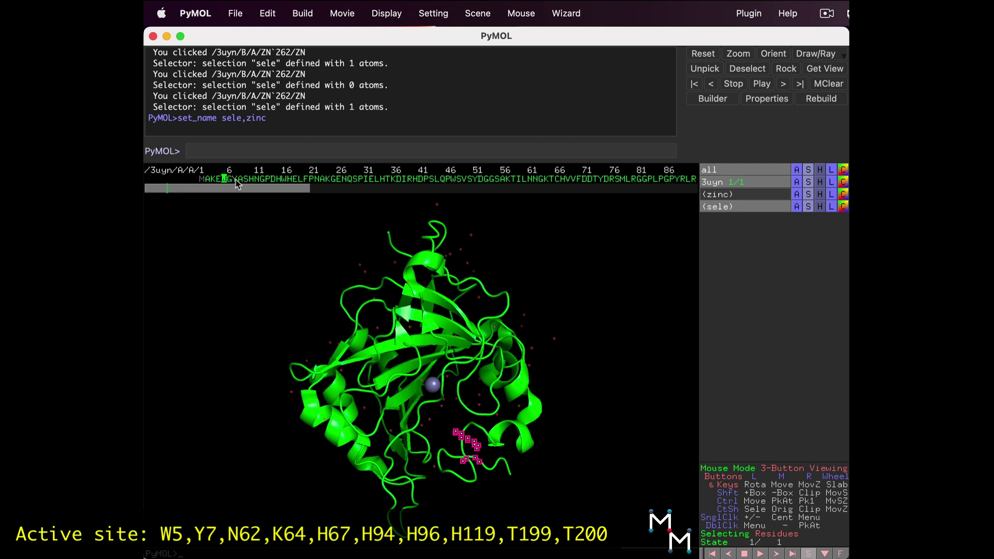
click(235, 180)
Add residues N62, K64, H67, H94 and H96 to the selection.
drag(253, 189, 302, 191)
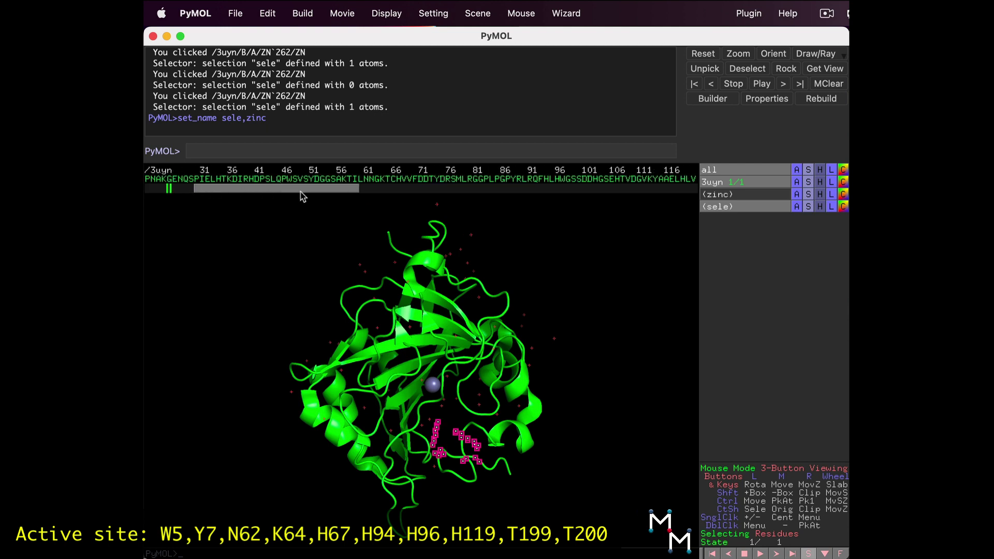
click(372, 180)
click(383, 180)
click(398, 180)
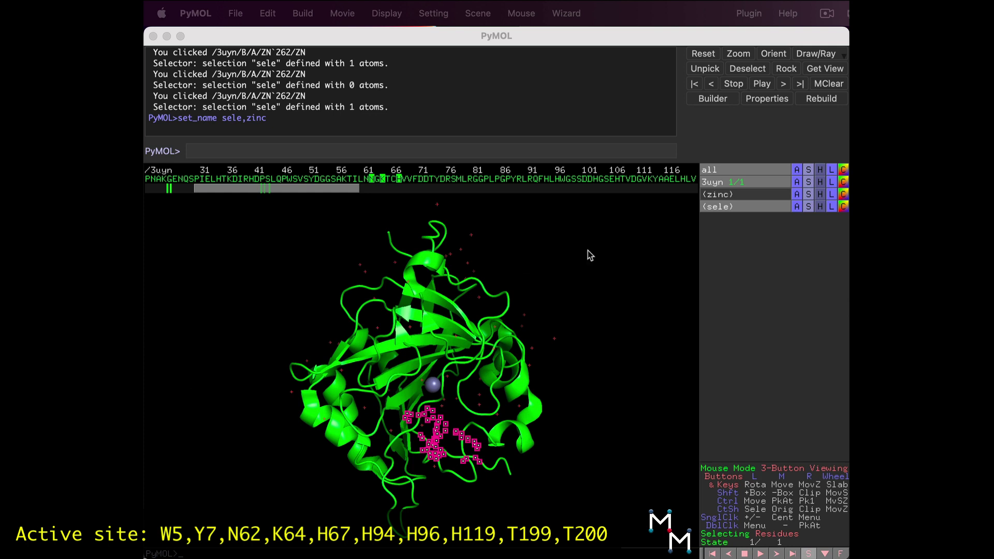
drag(343, 191, 376, 191)
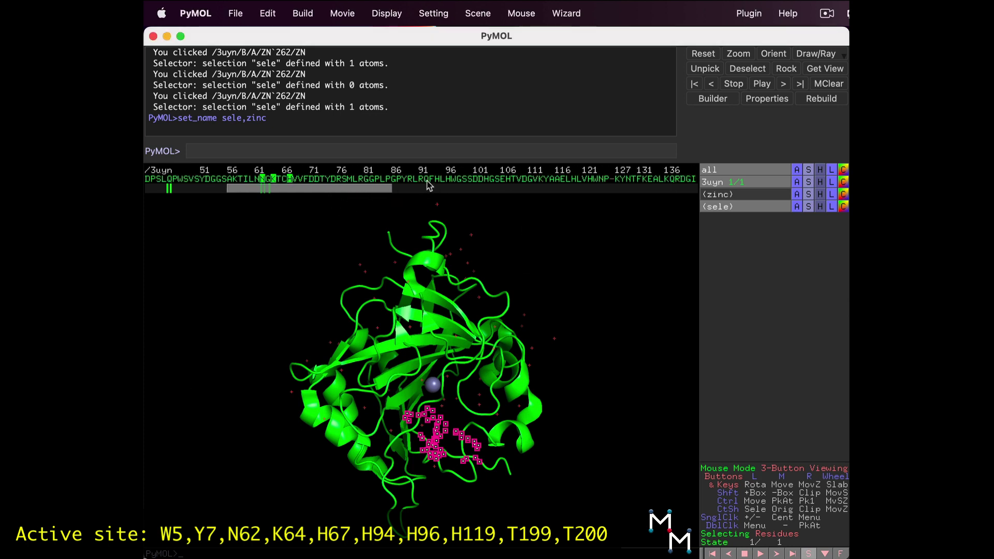
click(438, 179)
click(449, 179)
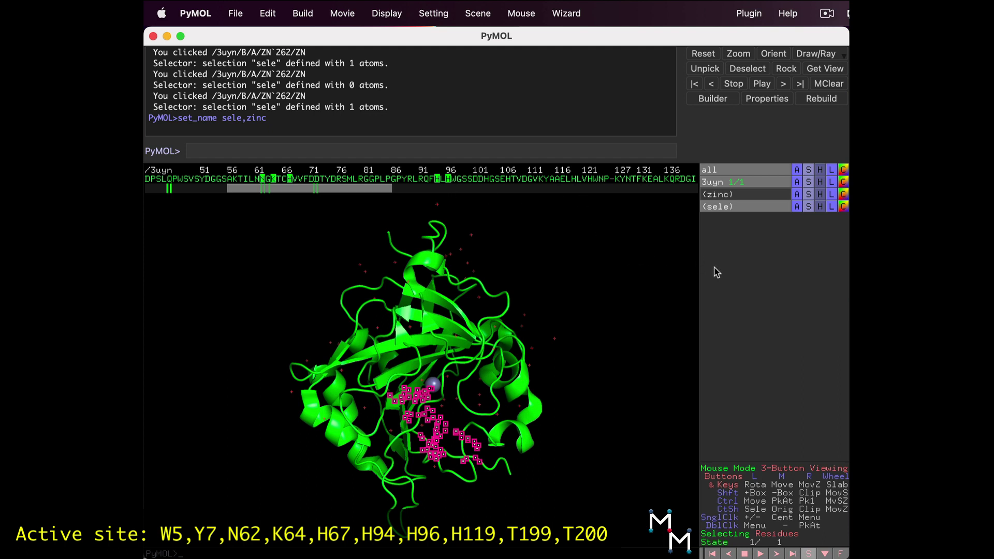
Add H119 to the selection and return the sequence display to one-letter residue codes.
click(575, 180)
click(390, 7)
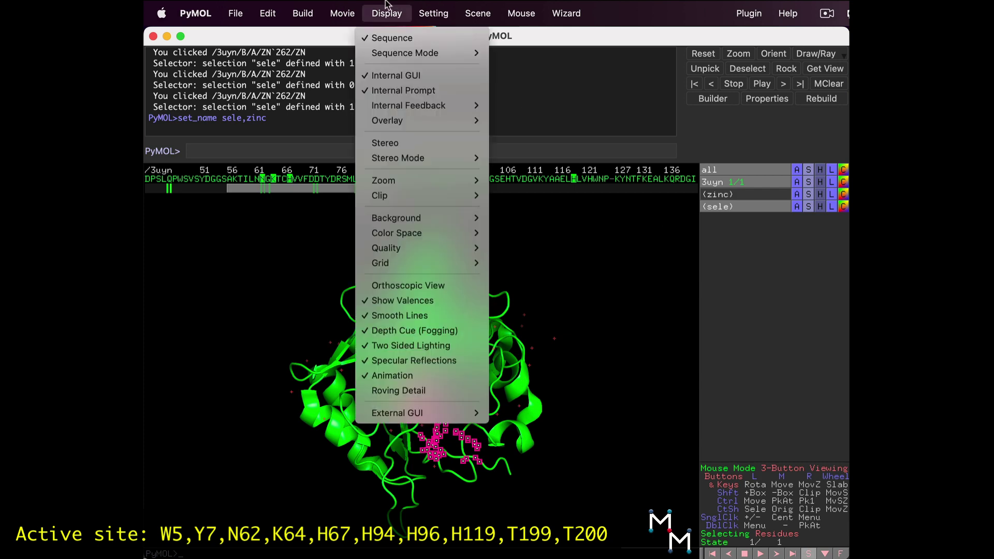
mouse_move(405, 53)
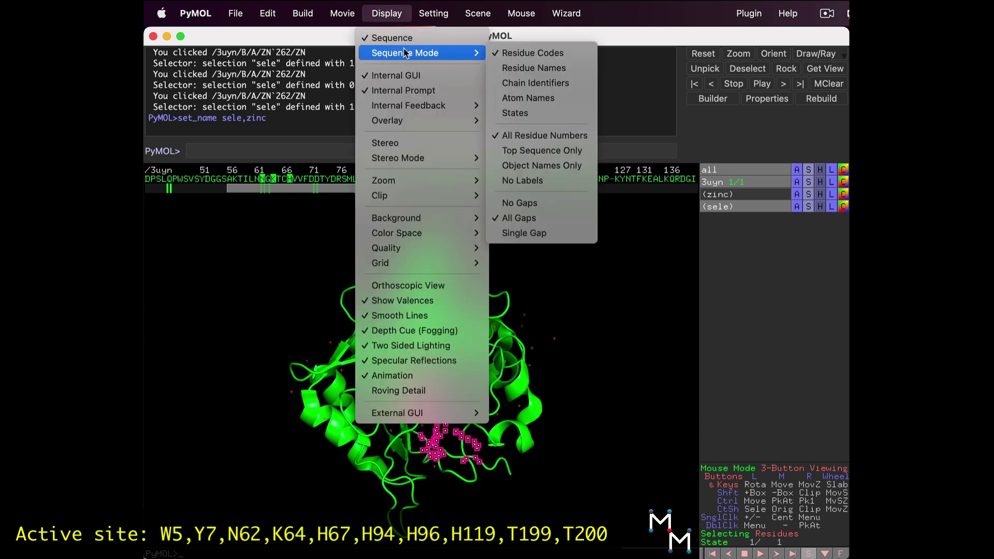
click(514, 68)
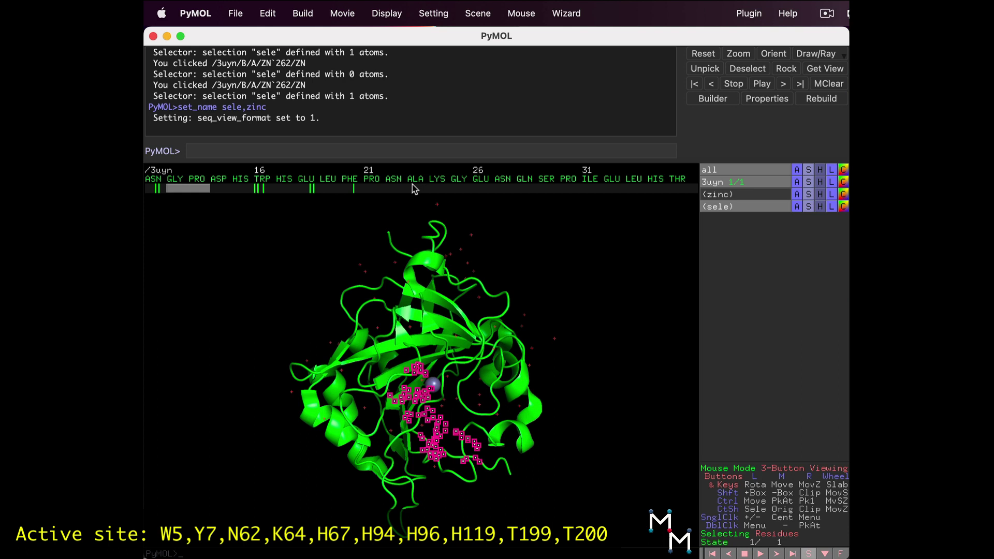
click(395, 11)
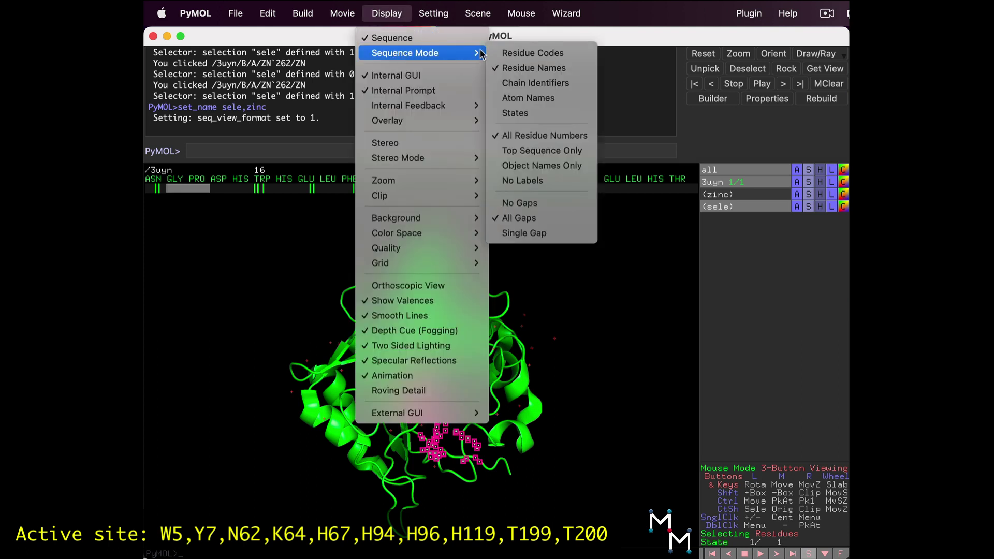
click(505, 54)
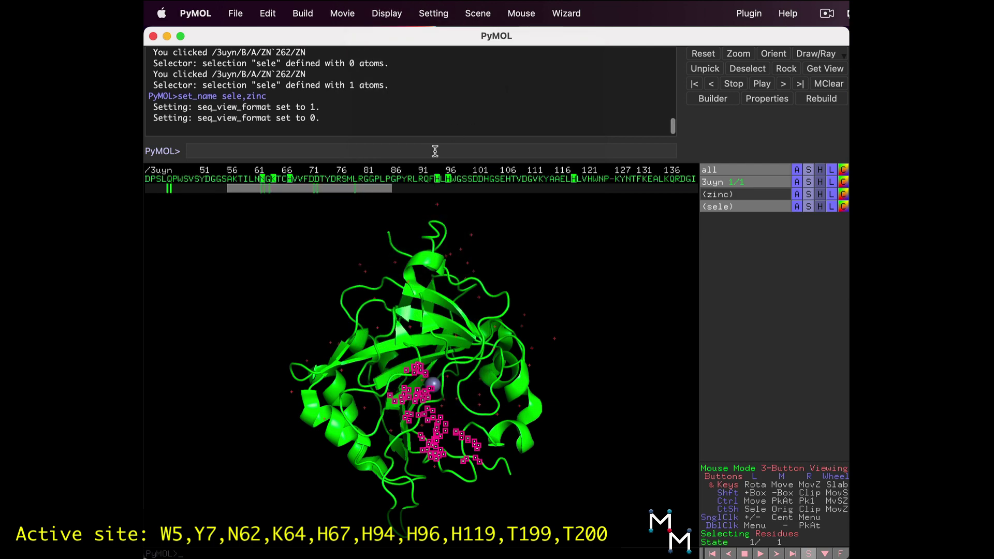
Rename the active-site residue selection from sele to 'active'.
drag(391, 187, 430, 196)
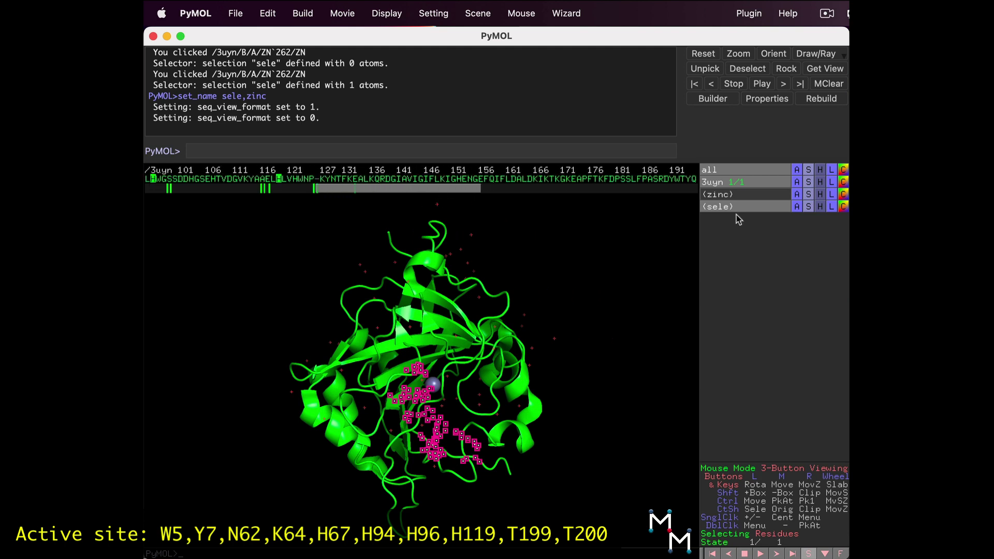
click(798, 209)
click(794, 233)
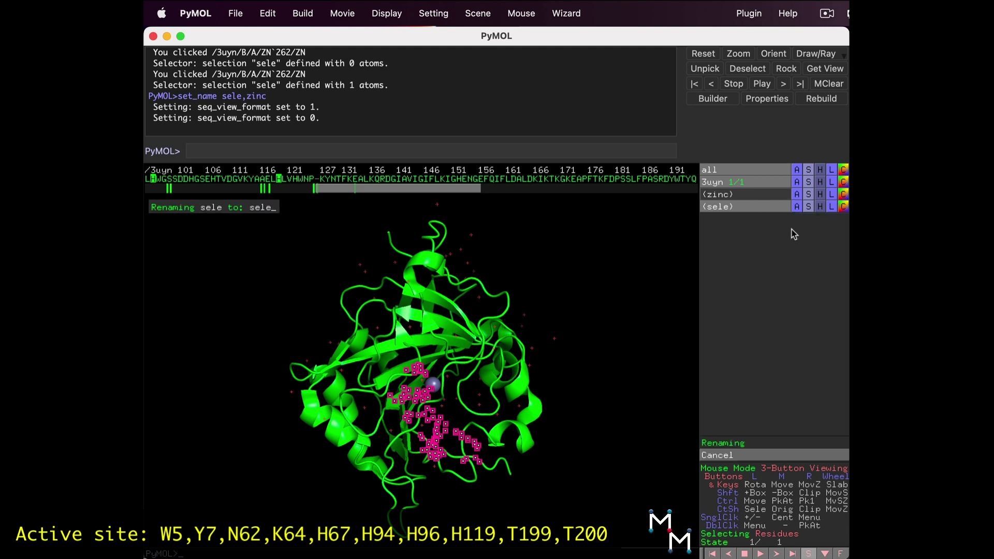
key(BackSpace)
key(BackSpace)
key(BackSpace)
key(BackSpace)
text(active)
key(Return)
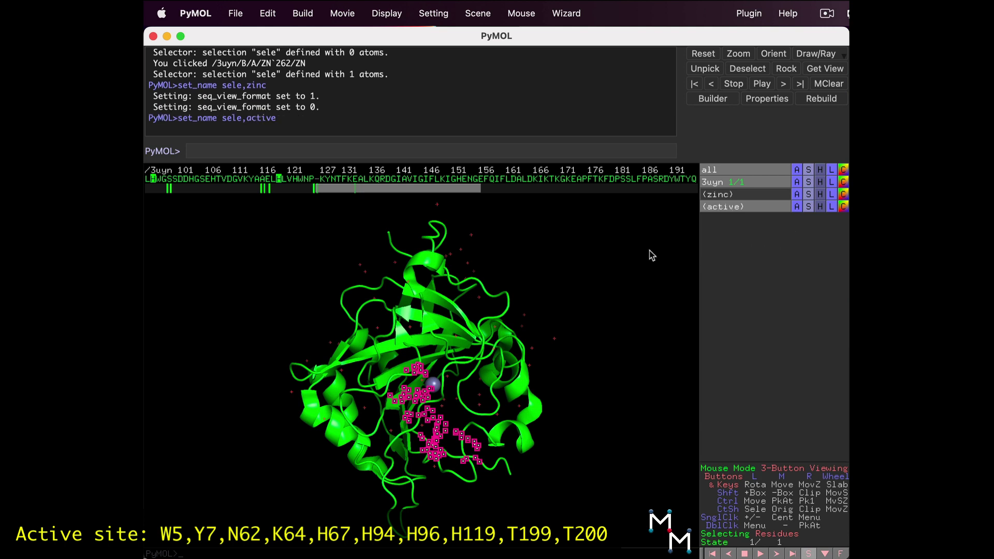
Add T200 and T199 to the active selection, then hide its markers.
click(625, 263)
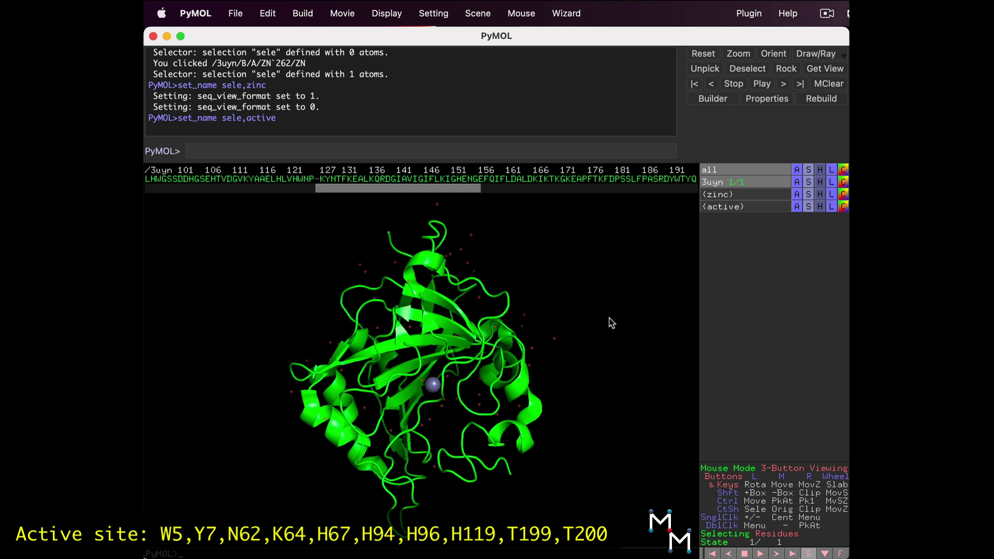
click(725, 207)
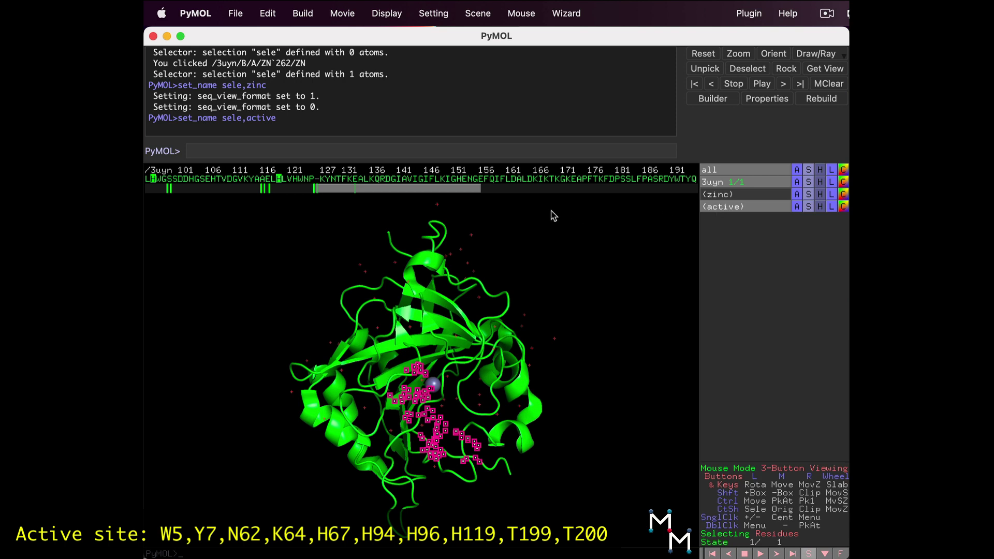
drag(420, 188, 436, 190)
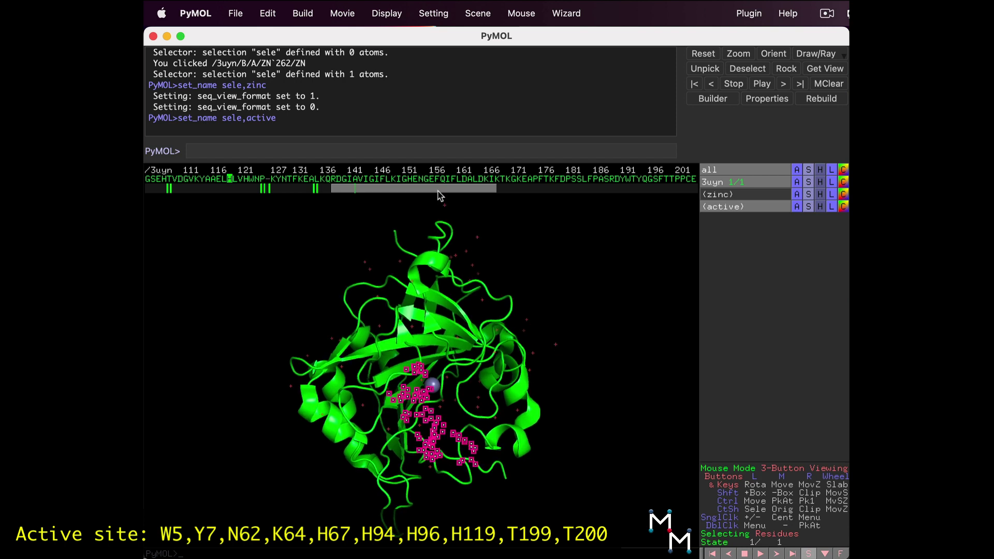
drag(438, 194, 458, 195)
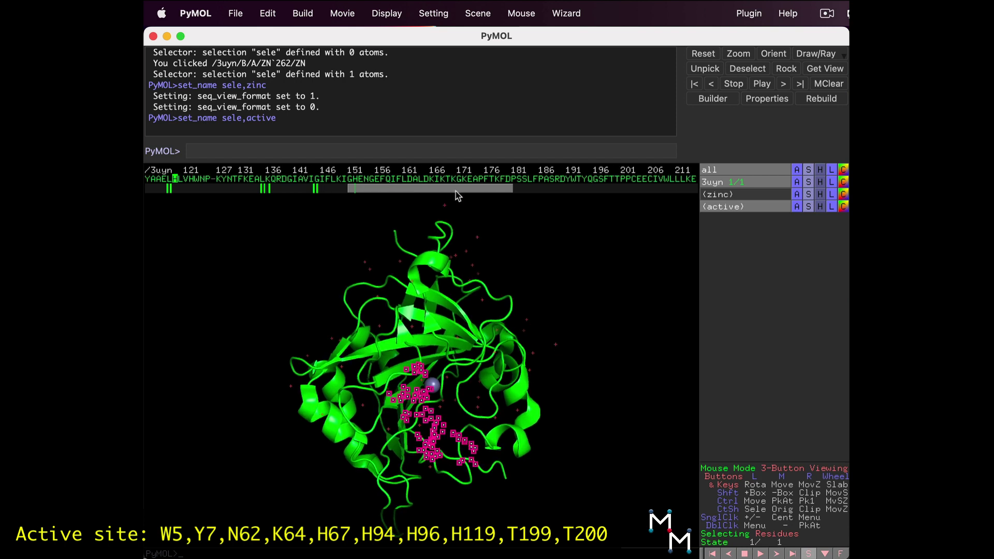
click(617, 179)
click(613, 179)
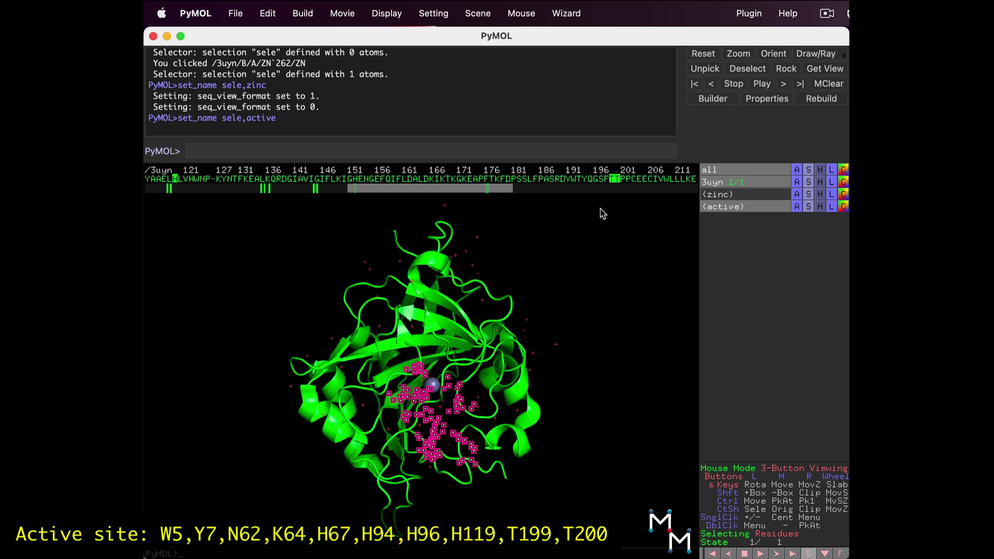
click(630, 292)
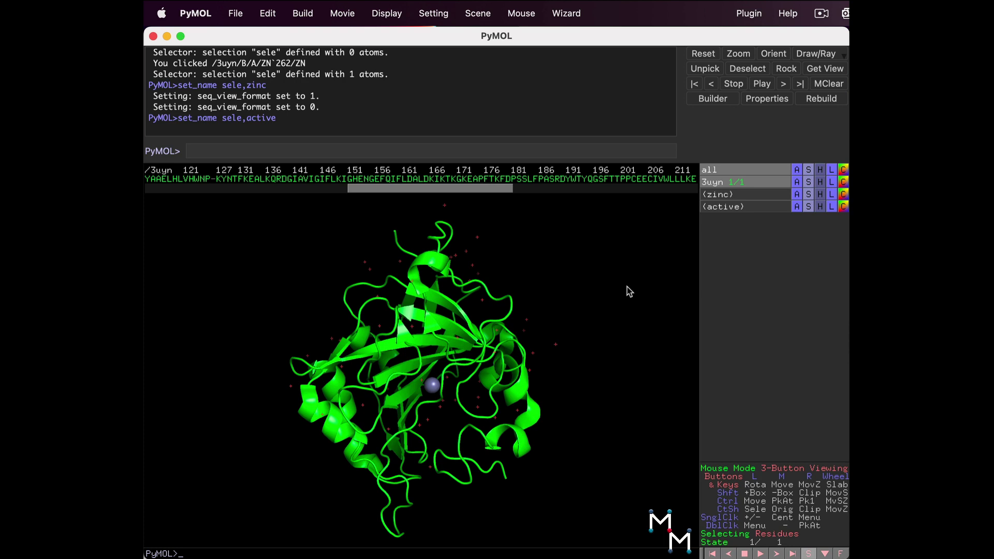
Show the active residues as licorice, then as sticks, and add a ribbon.
click(810, 207)
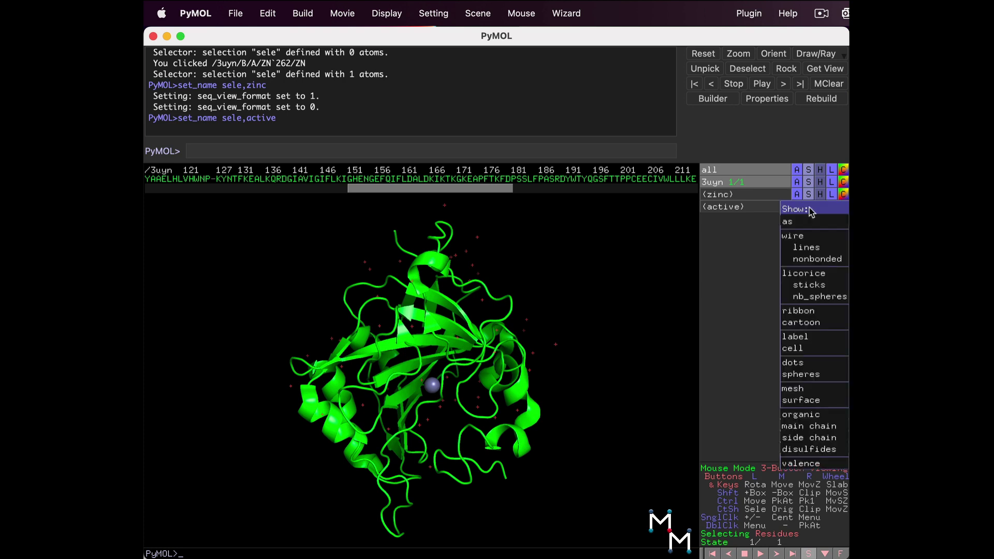
click(803, 285)
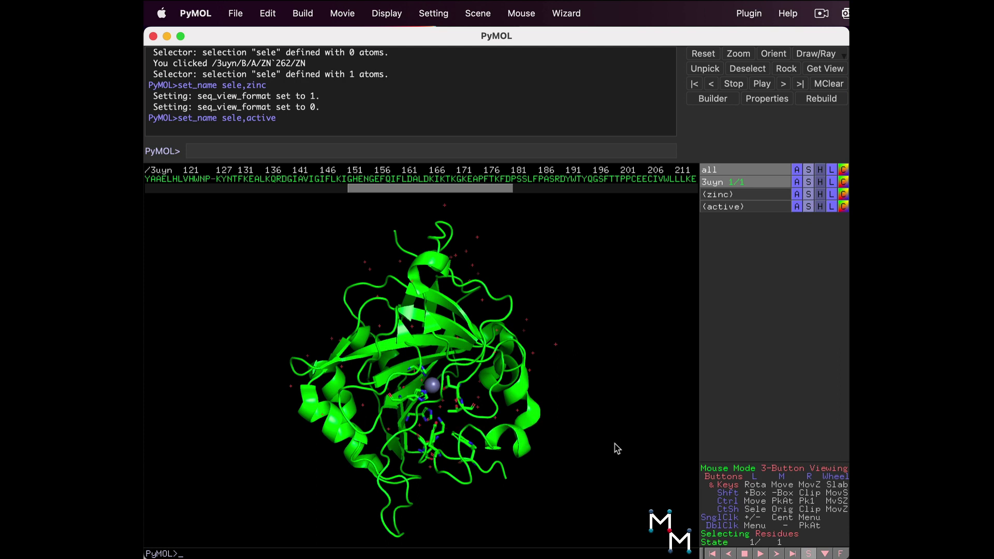
click(810, 208)
mouse_move(805, 224)
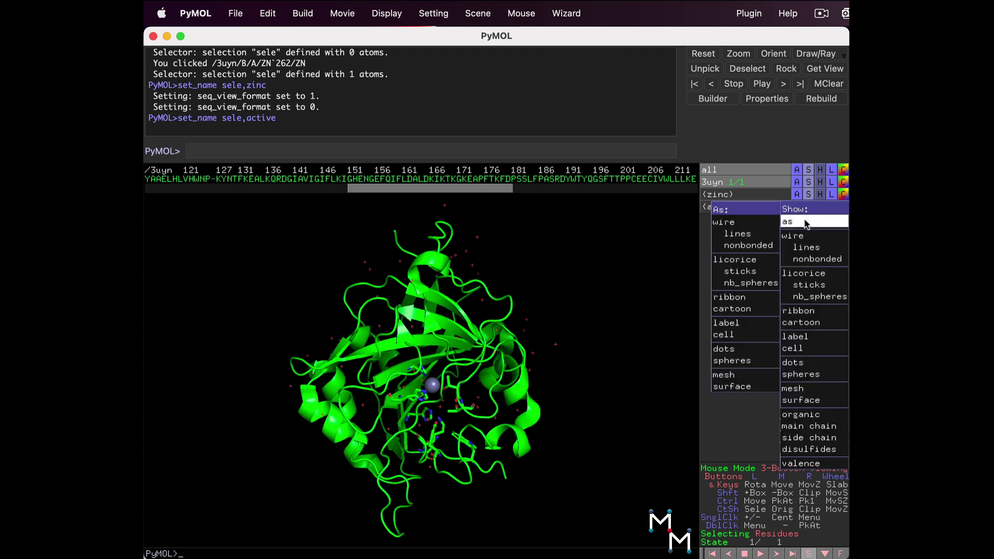
click(742, 272)
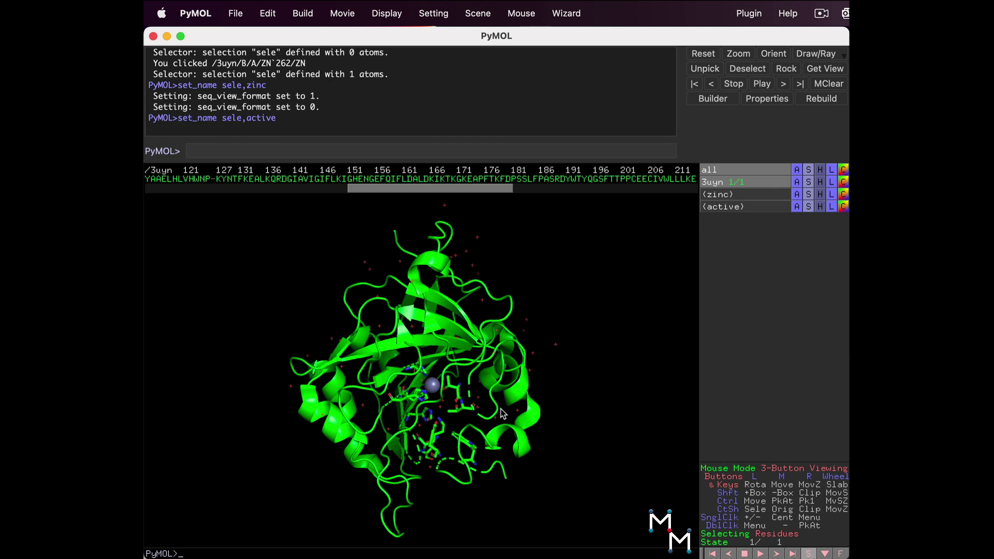
scroll(496, 409, up, 5)
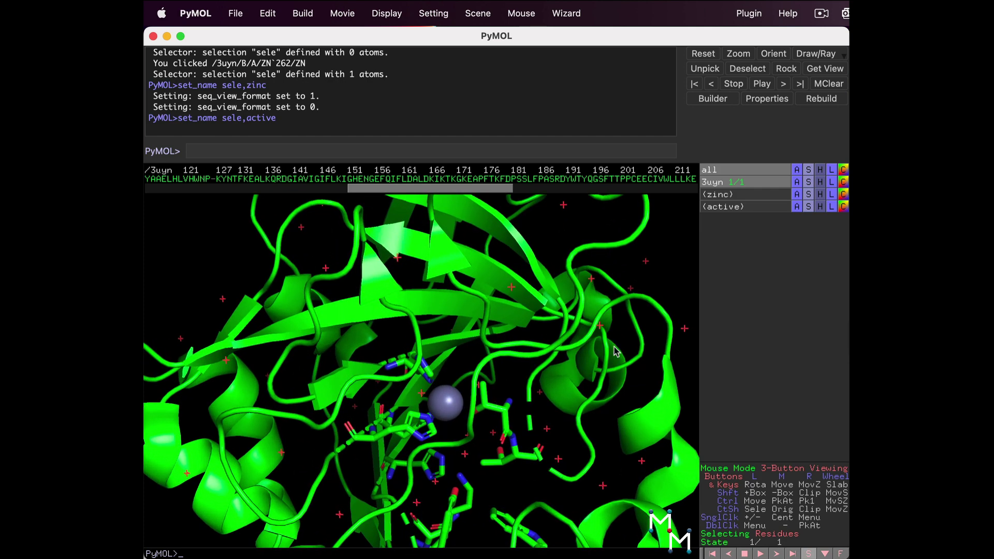
click(809, 207)
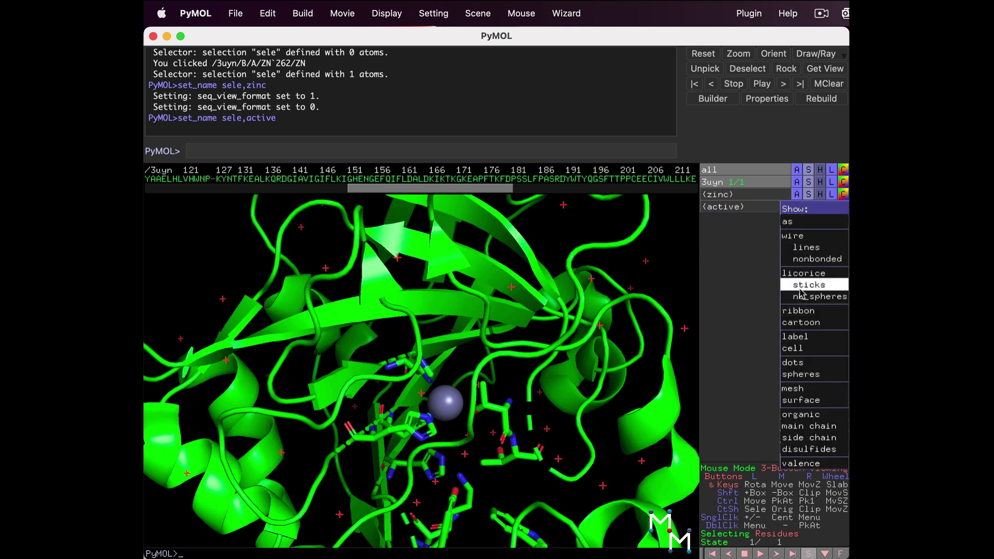
click(798, 312)
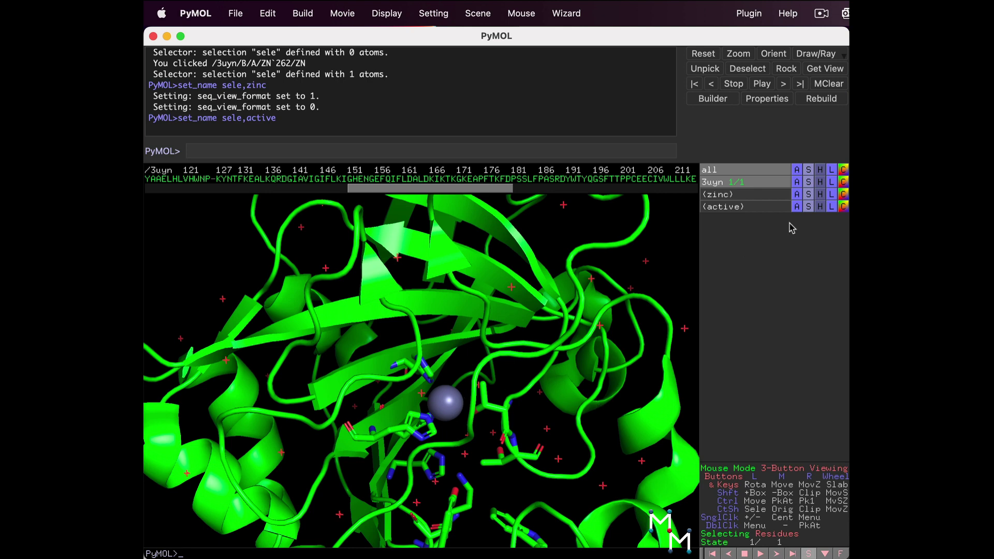
Zoom onto the active residues and rotate the view around the zinc.
click(797, 207)
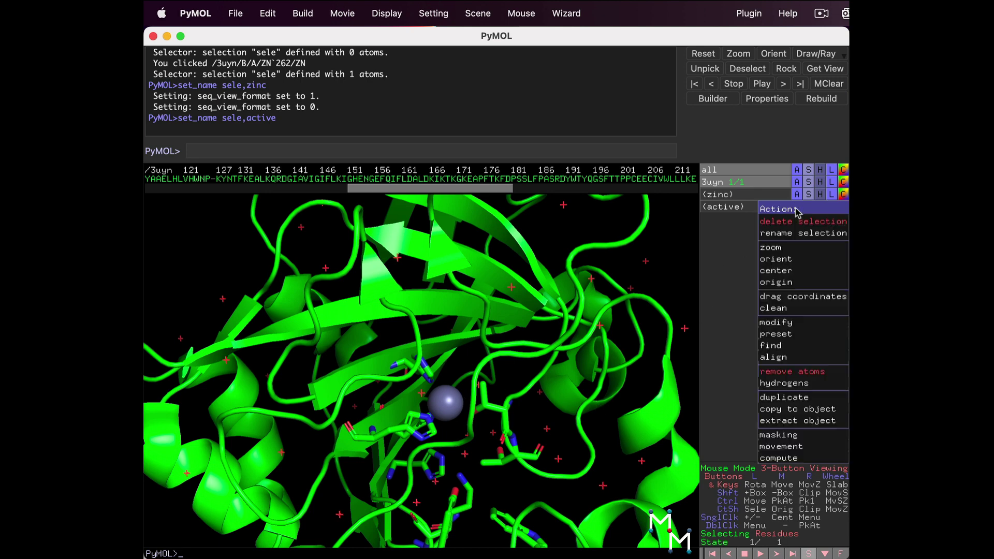
click(785, 248)
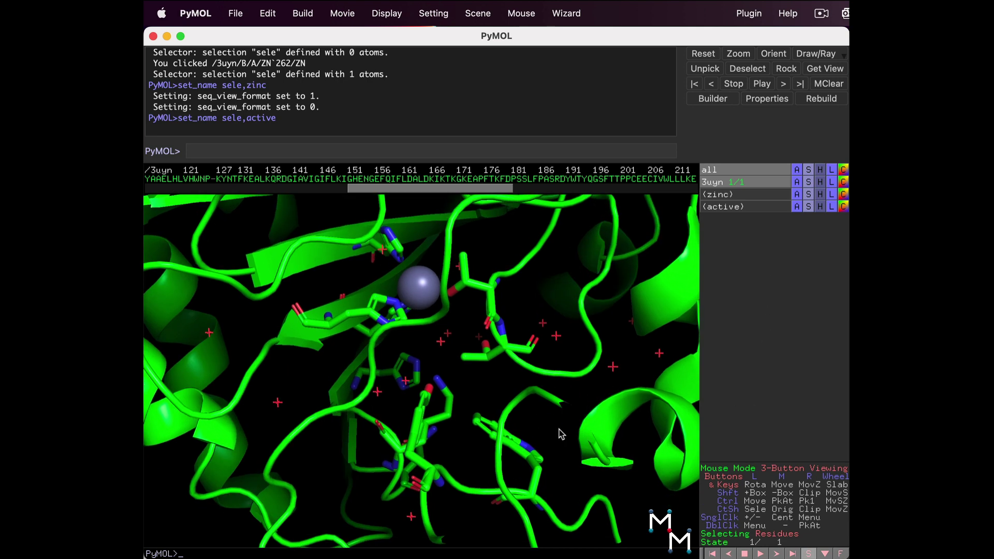
drag(559, 427, 497, 410)
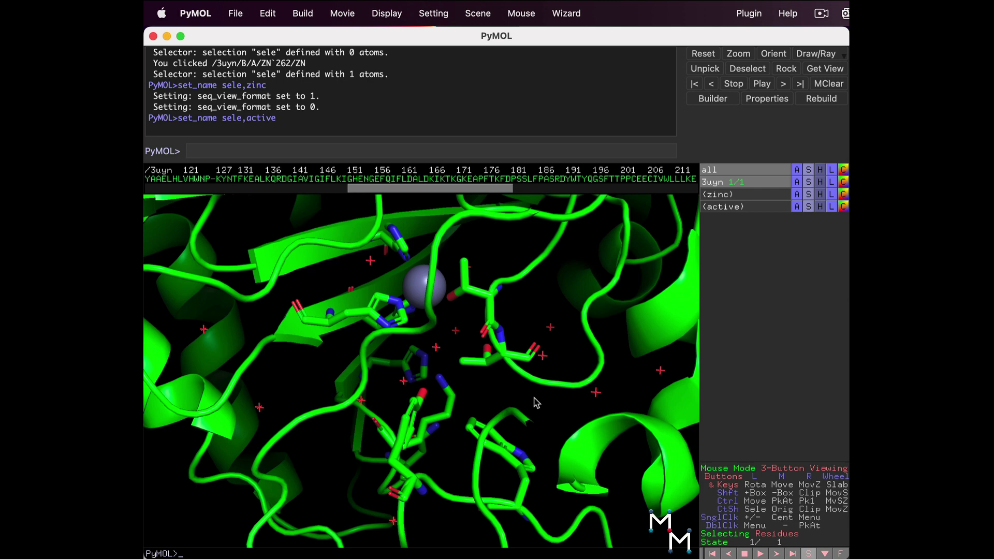
Find polar contacts from the active residues to any atoms, shown as yellow dashes.
click(797, 207)
mouse_move(780, 347)
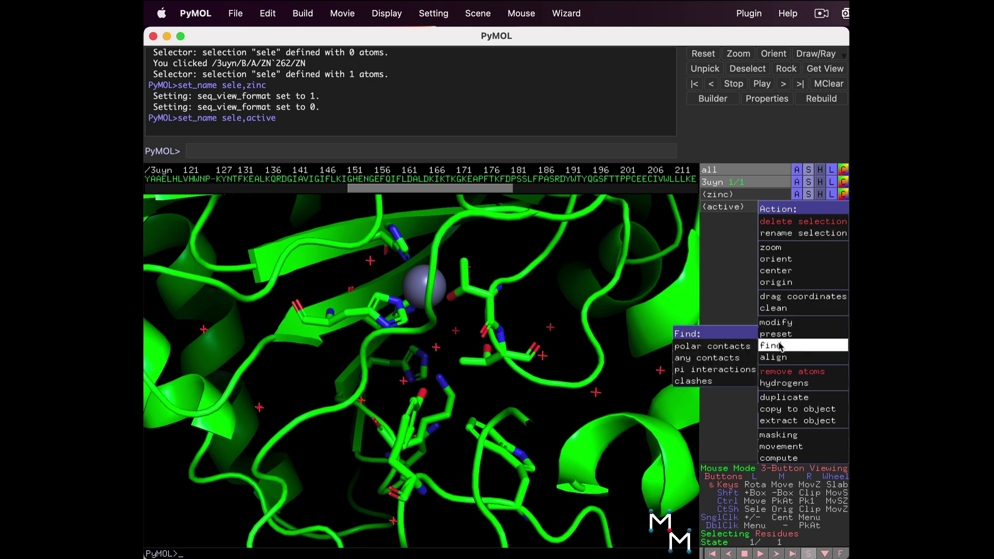
mouse_move(712, 346)
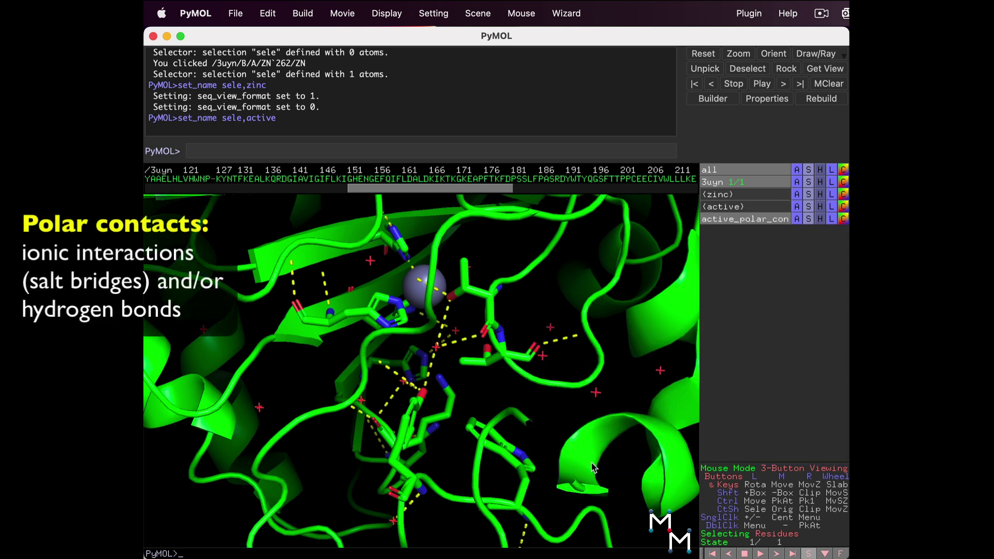
click(595, 466)
mouse_move(500, 370)
mouse_down()
mouse_move(483, 392)
mouse_move(486, 383)
mouse_up()
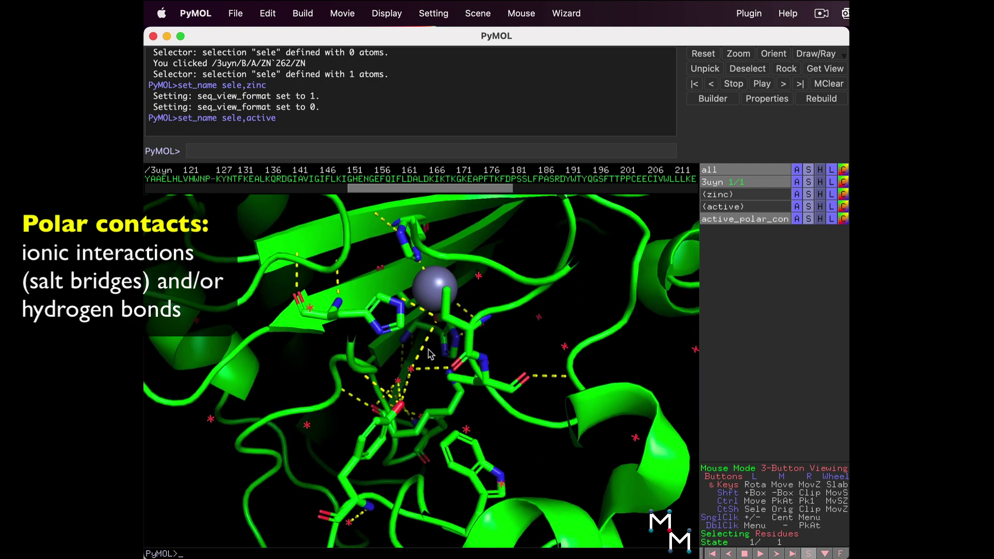
drag(529, 346, 543, 346)
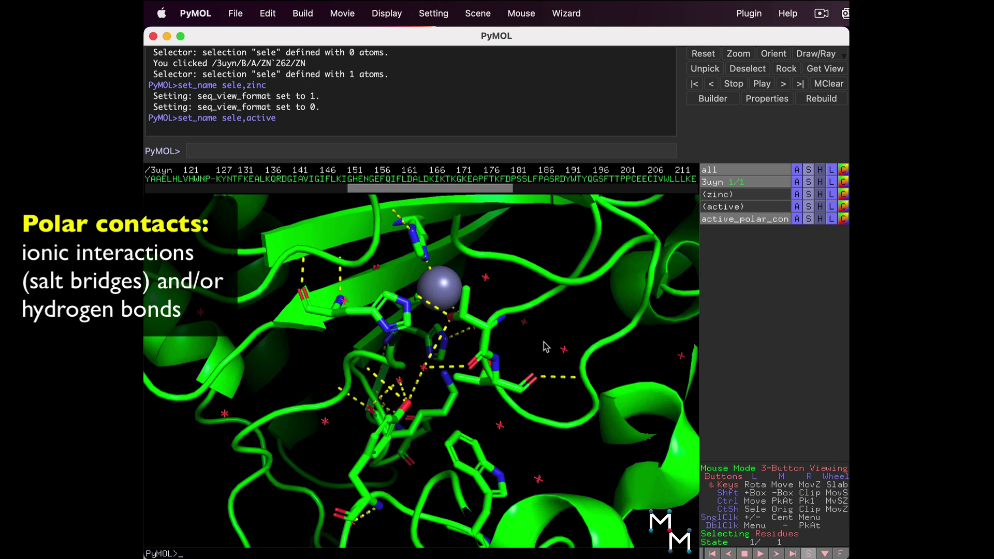
Find the zinc's polar contacts to any atoms.
click(797, 197)
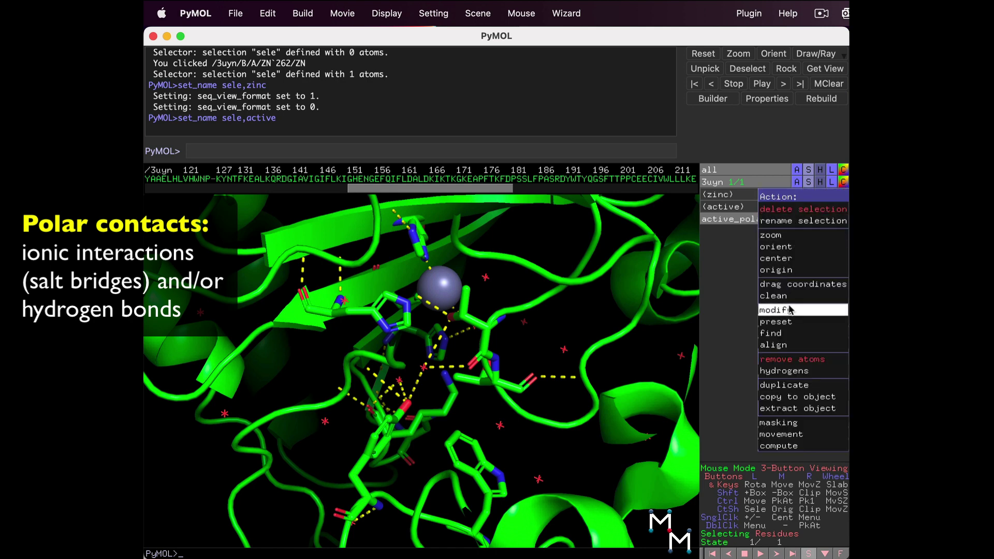
mouse_move(786, 334)
mouse_move(728, 334)
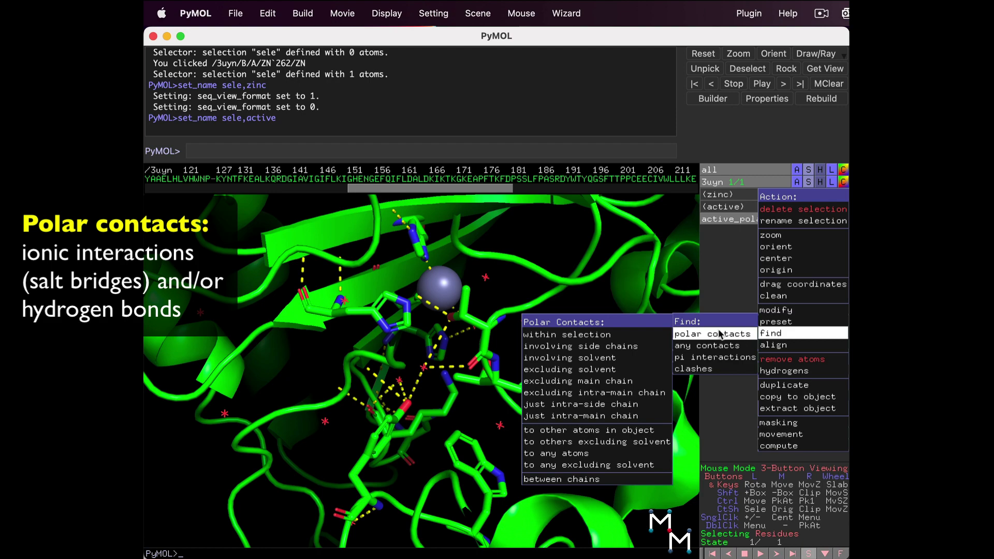
click(608, 455)
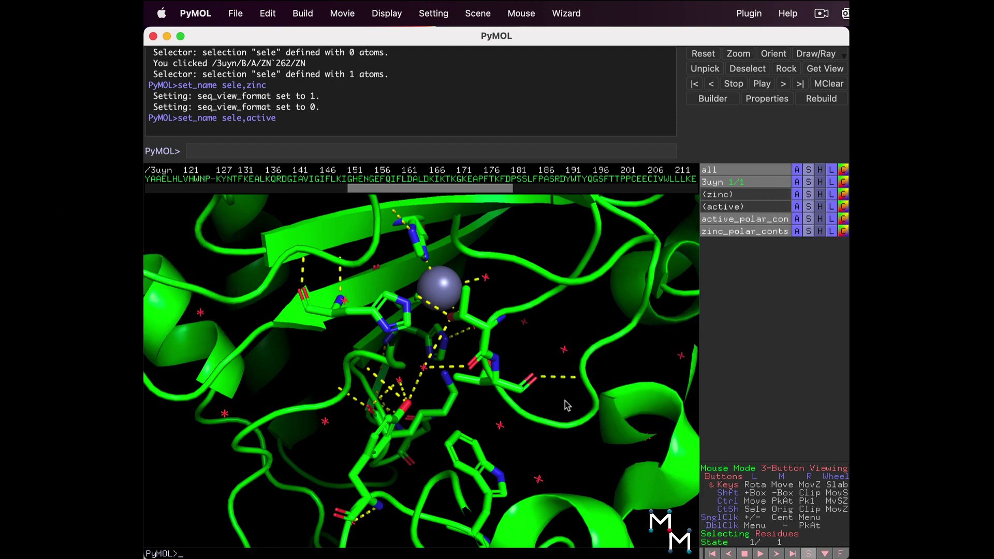
mouse_move(567, 403)
mouse_down()
mouse_move(606, 456)
mouse_move(577, 417)
mouse_up()
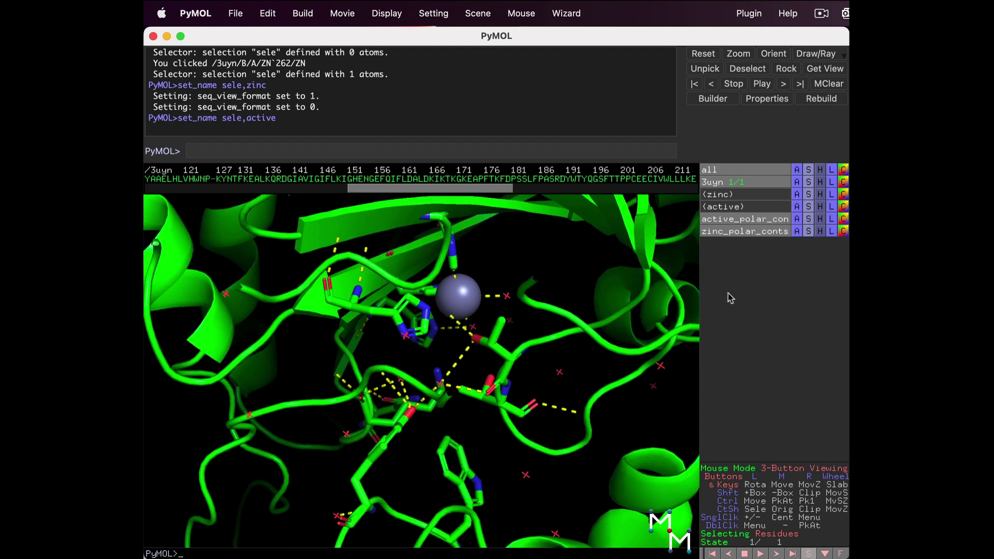
Toggle the zinc and active-site polar contact objects off and back on.
click(750, 232)
click(750, 232)
click(750, 220)
click(750, 220)
drag(532, 308, 485, 332)
Pick four water molecules around the zinc in the active site.
click(483, 299)
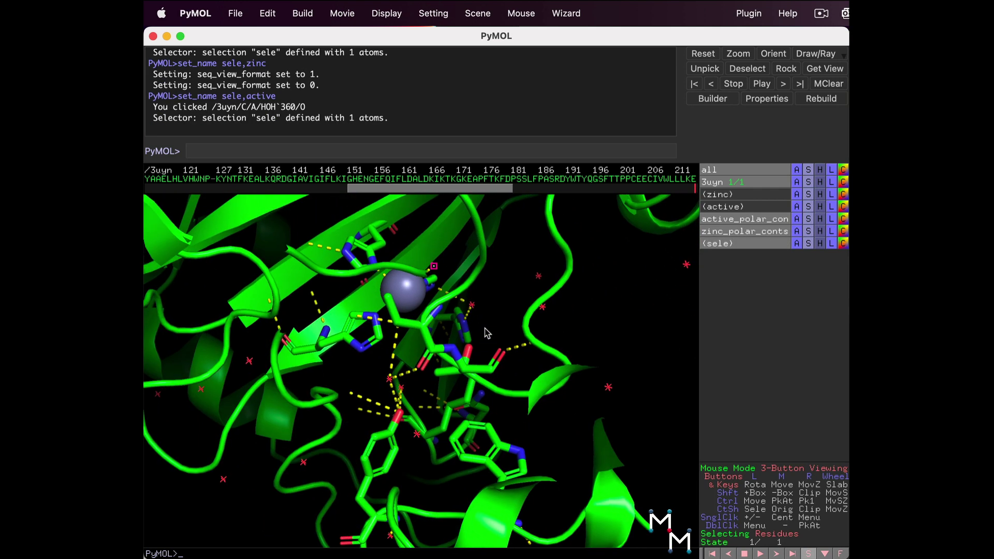
click(473, 307)
drag(454, 412, 426, 355)
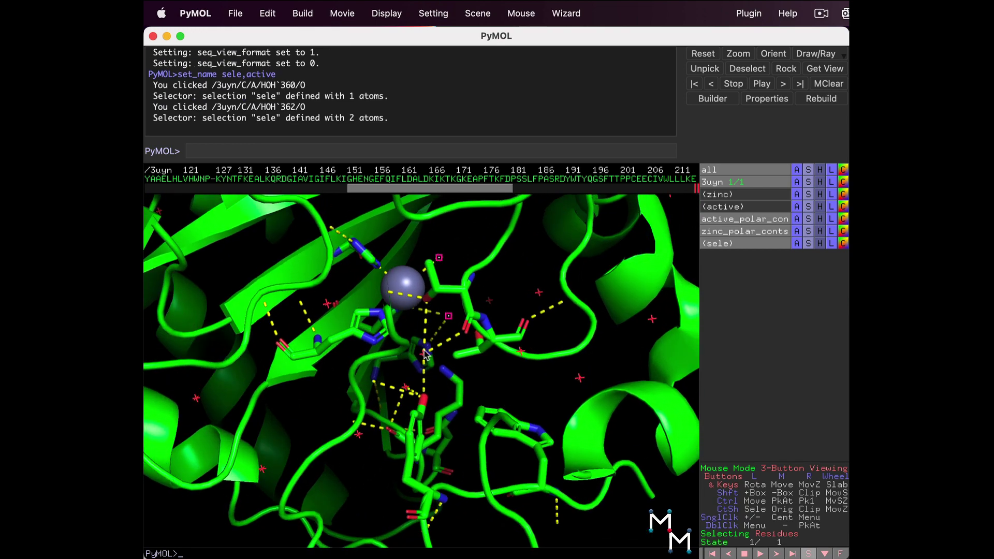
click(424, 356)
click(406, 389)
drag(407, 389, 452, 415)
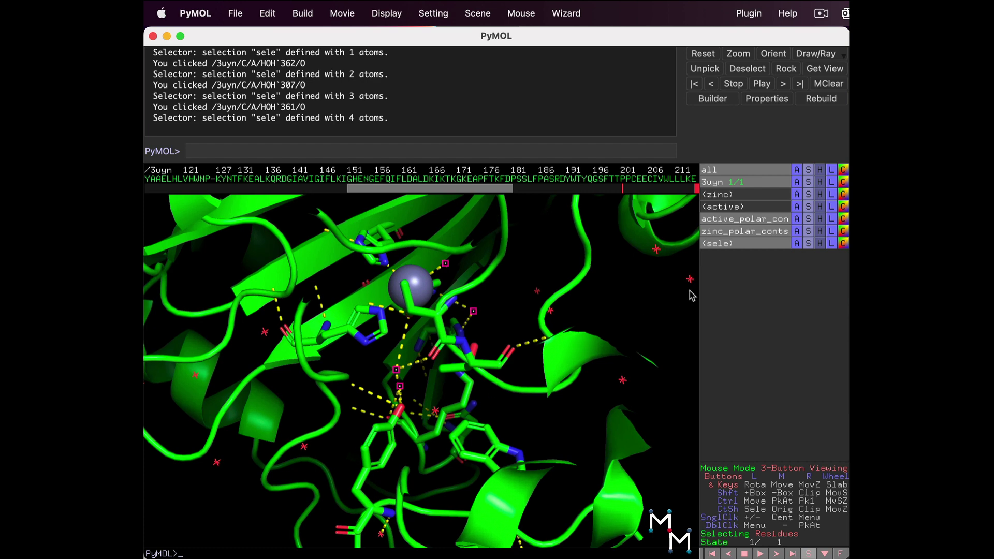
Rename the picked-waters selection to active_water.
click(797, 245)
click(792, 270)
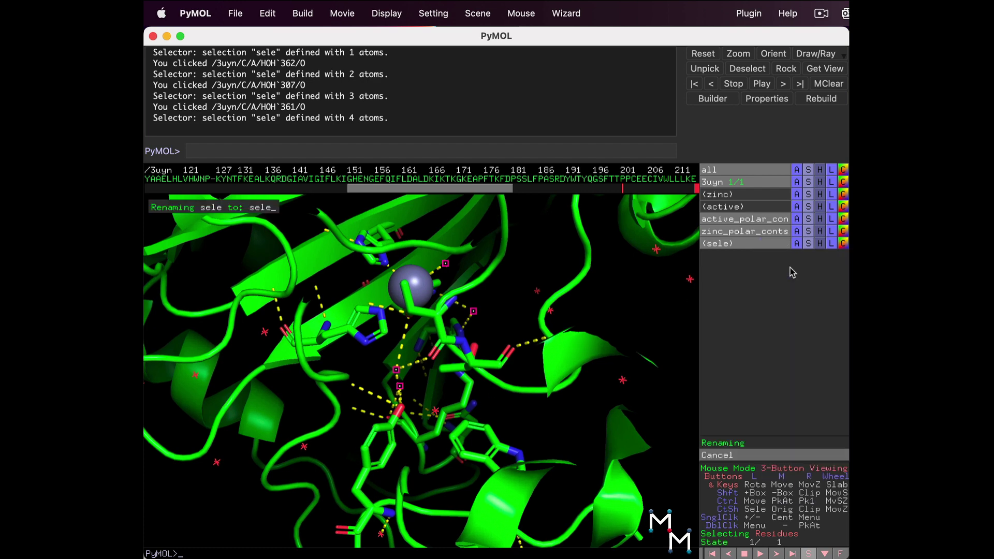
key(BackSpace)
key(BackSpace)
key(BackSpace)
text(active_water)
key(Return)
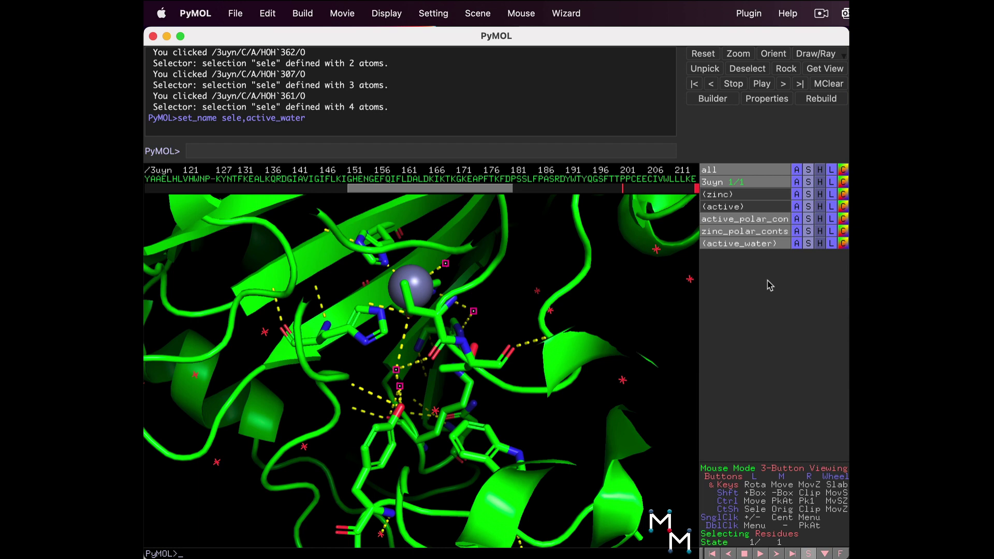
Hide all water molecules of the 3uyn structure.
click(820, 183)
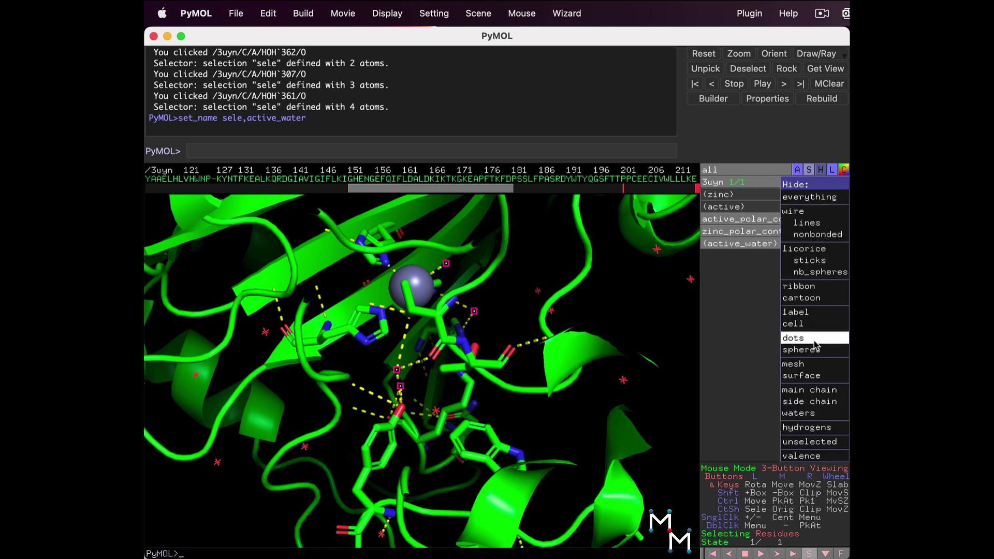
click(809, 415)
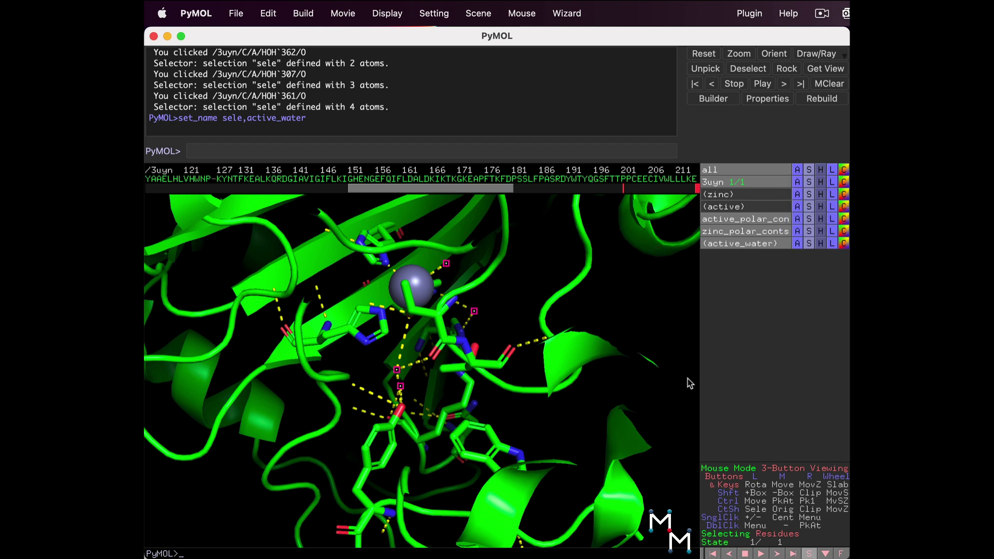
drag(641, 319, 570, 340)
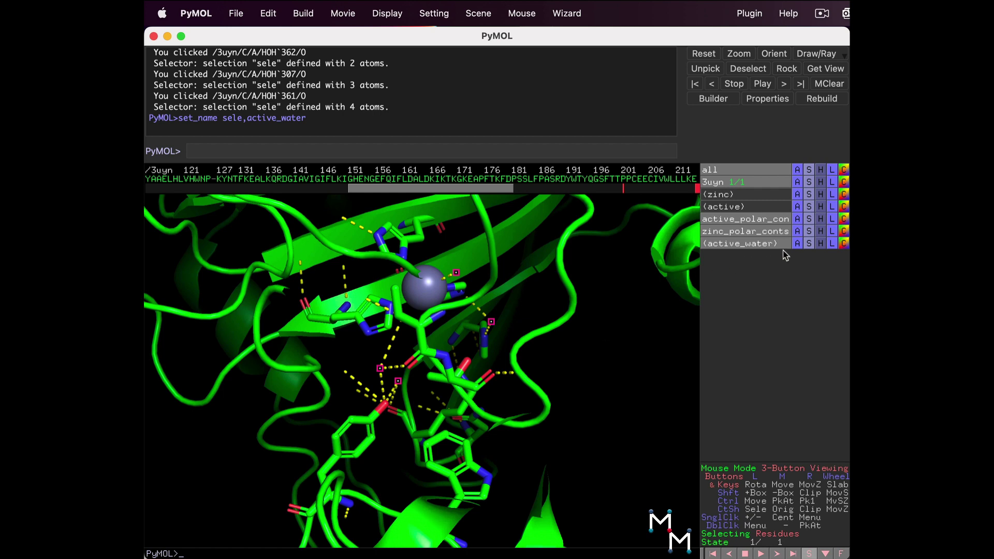
Show the active_water molecules as spheres.
click(809, 244)
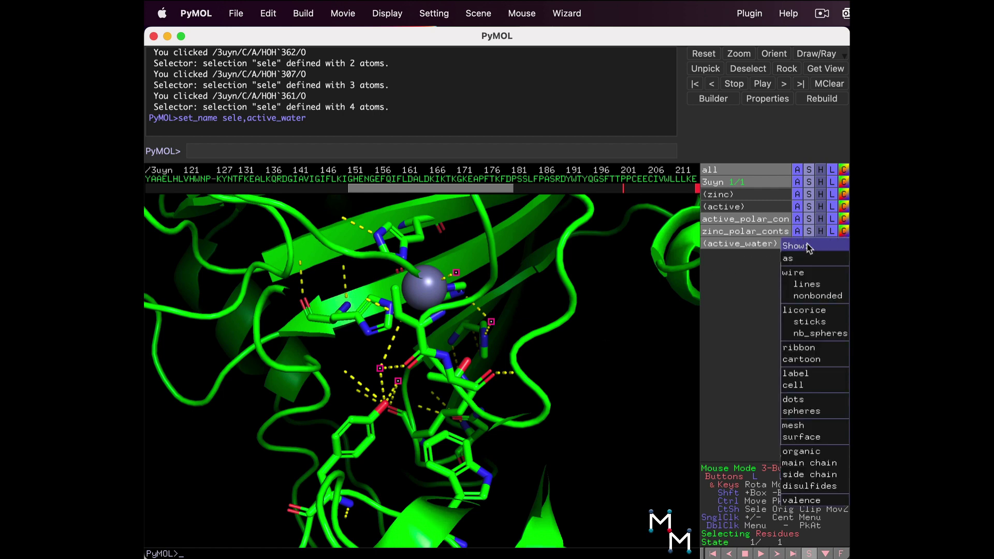
click(806, 411)
scroll(687, 409, up, 1)
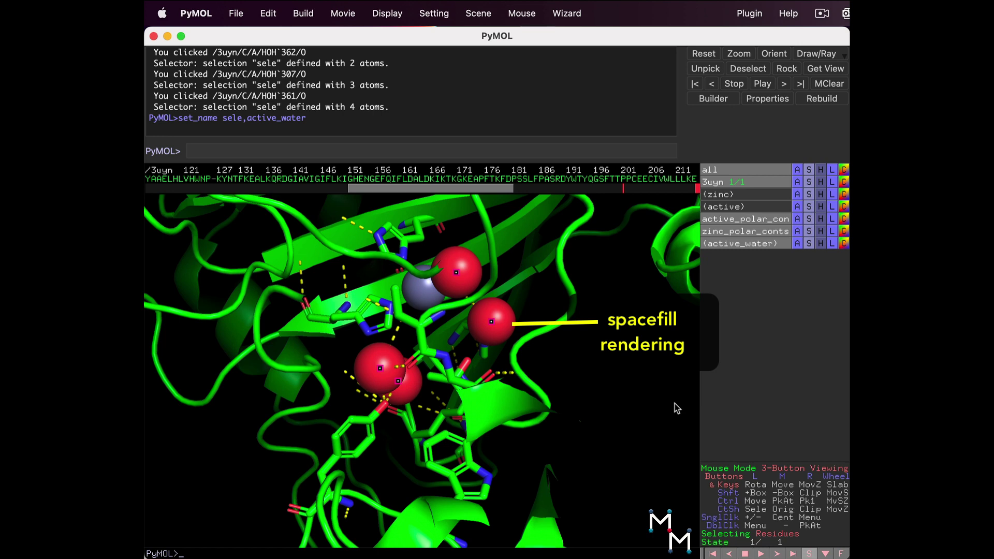
mouse_move(617, 390)
mouse_down()
mouse_move(584, 406)
mouse_move(557, 397)
mouse_move(604, 386)
mouse_up()
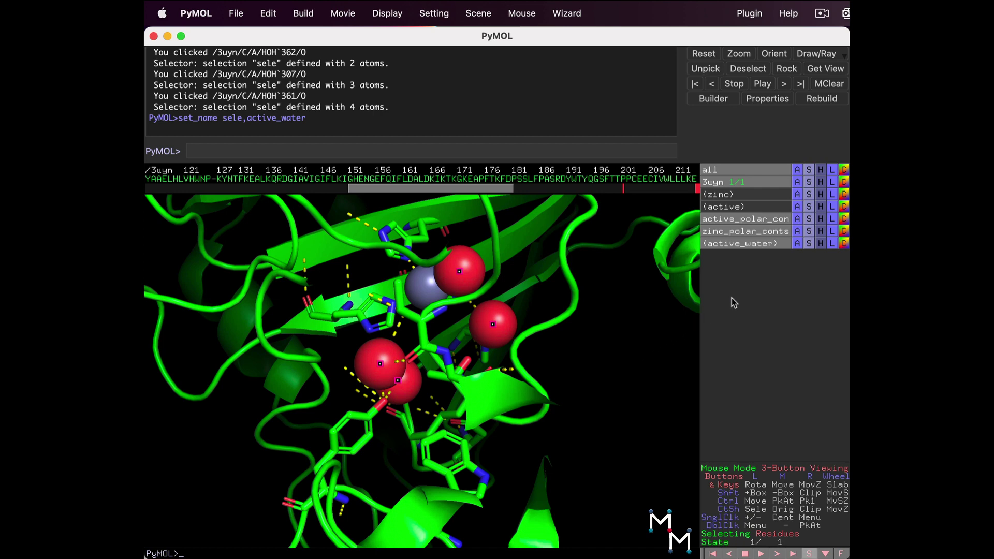
Apply the ball and stick preset to active_water and deselect the picked waters.
click(797, 245)
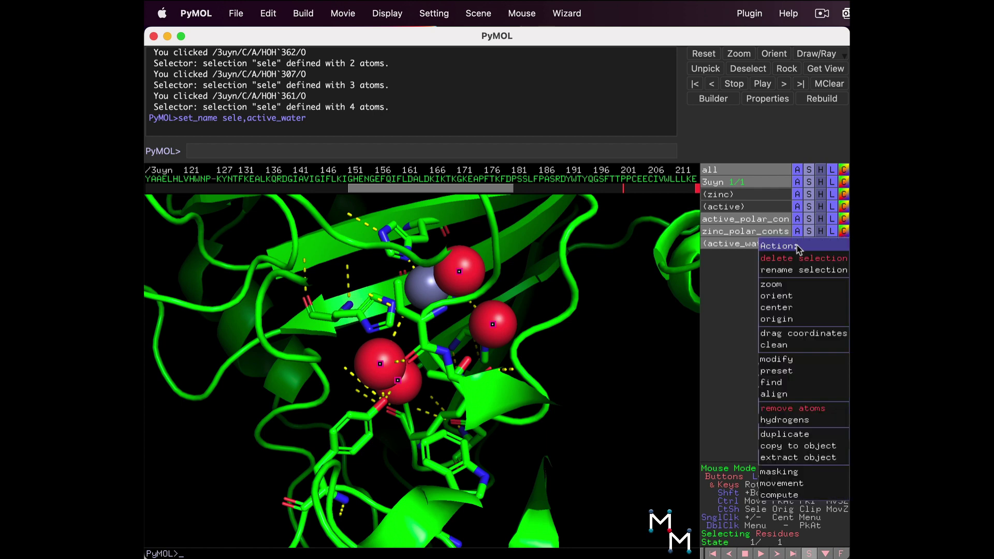
mouse_move(775, 371)
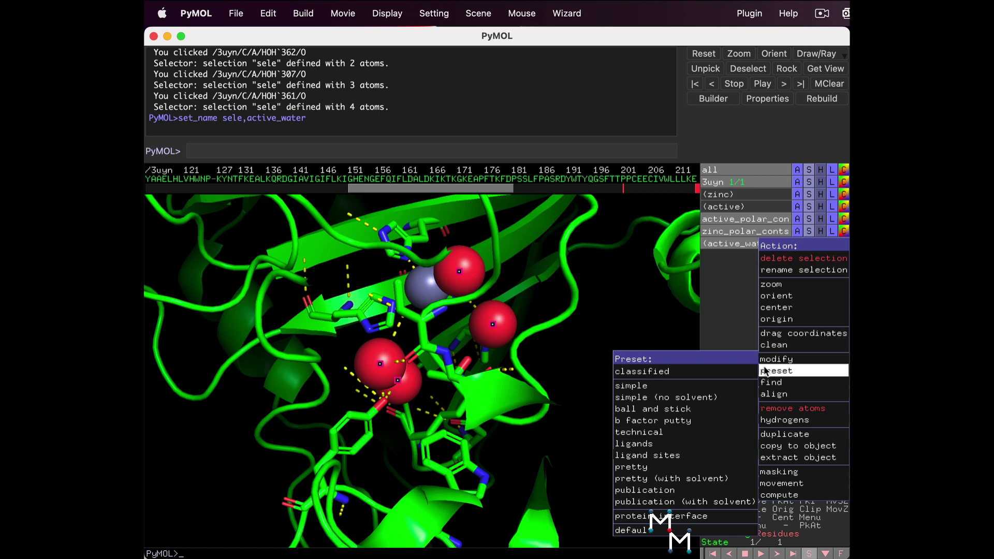
click(703, 409)
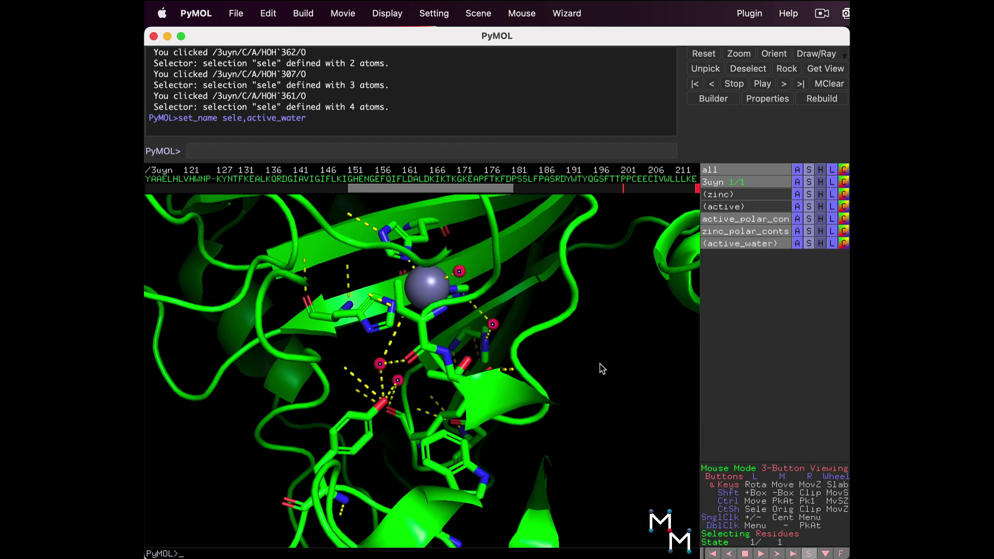
click(740, 243)
mouse_move(510, 396)
mouse_down()
mouse_move(549, 396)
mouse_move(484, 381)
mouse_move(520, 388)
mouse_up()
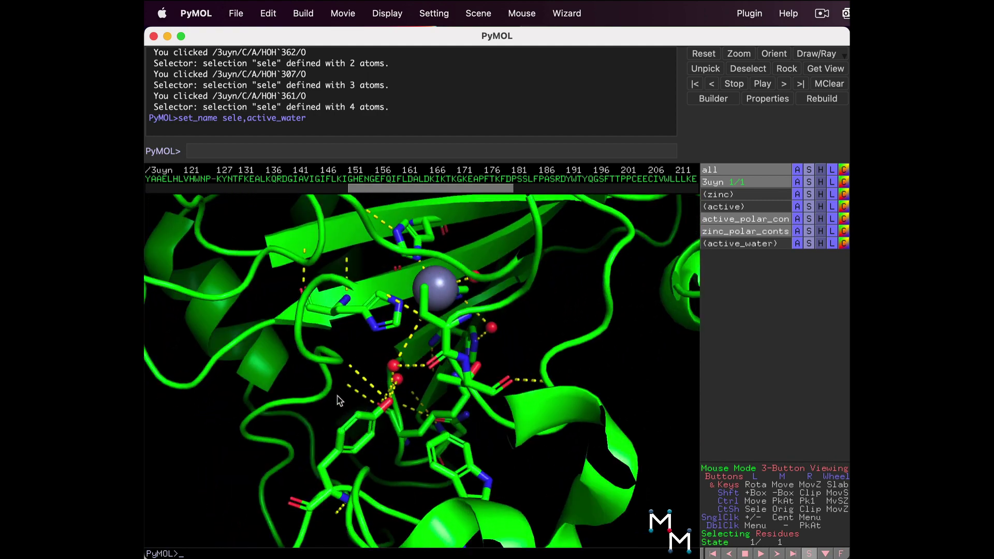
Centre and zoom the view closely on the active-site waters.
middle_click(424, 394)
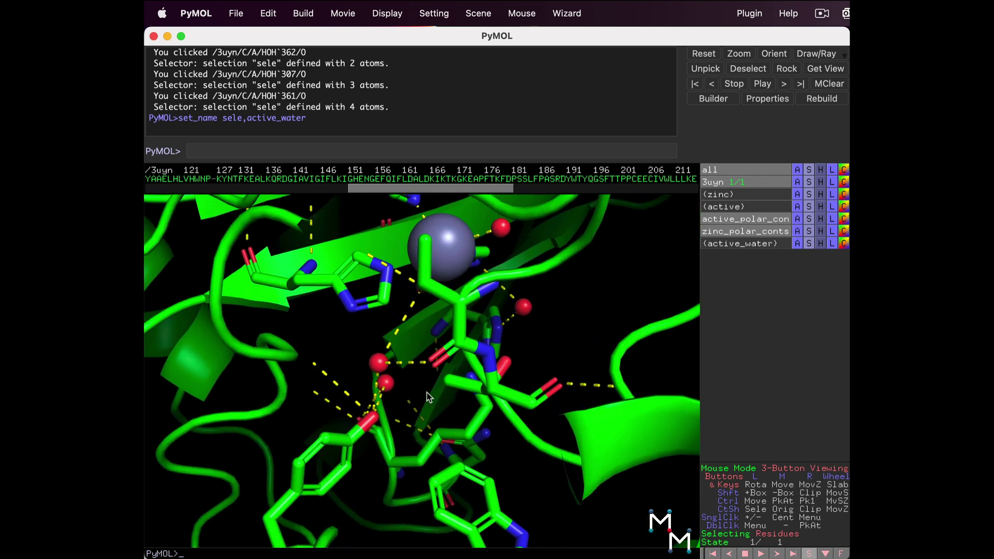
middle_click(384, 418)
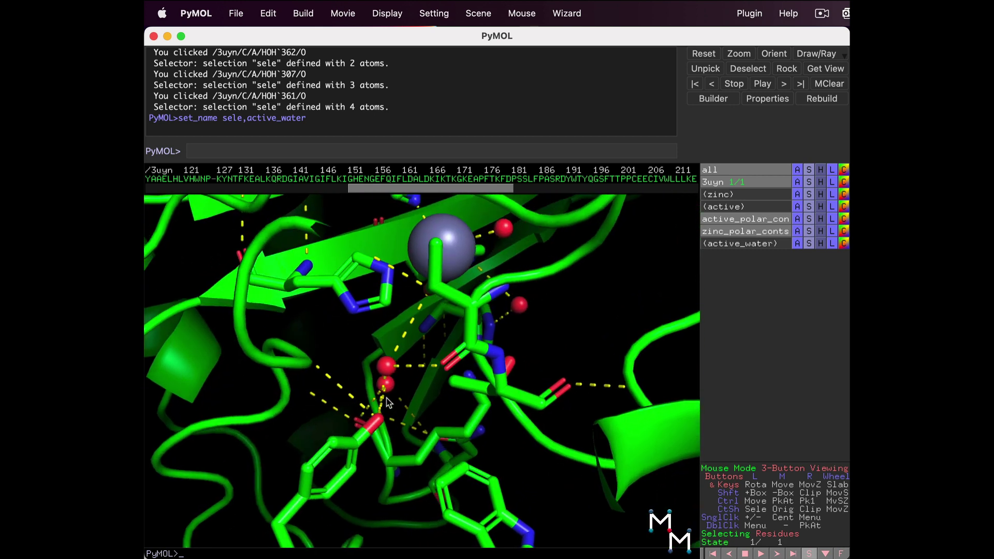
middle_click(392, 403)
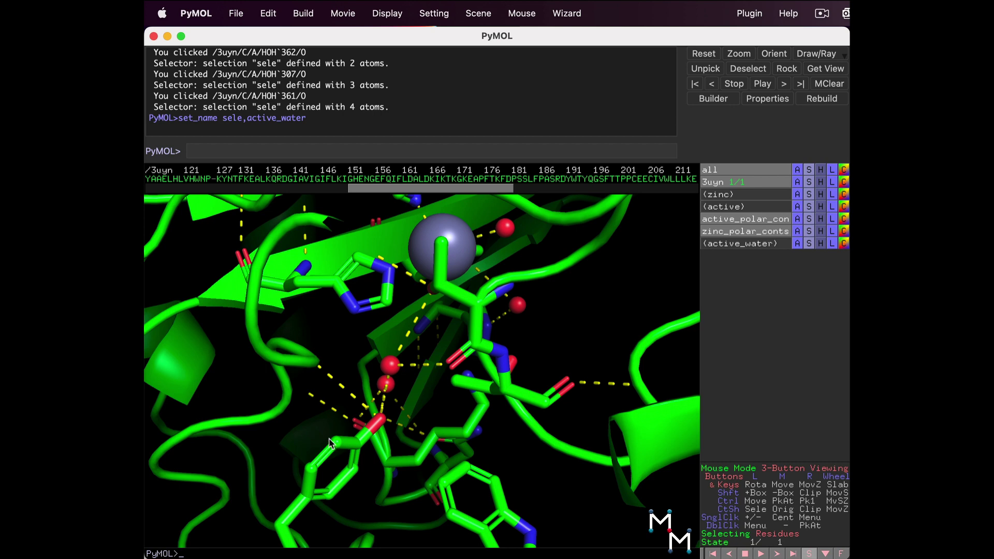
right_drag(329, 460, 329, 451)
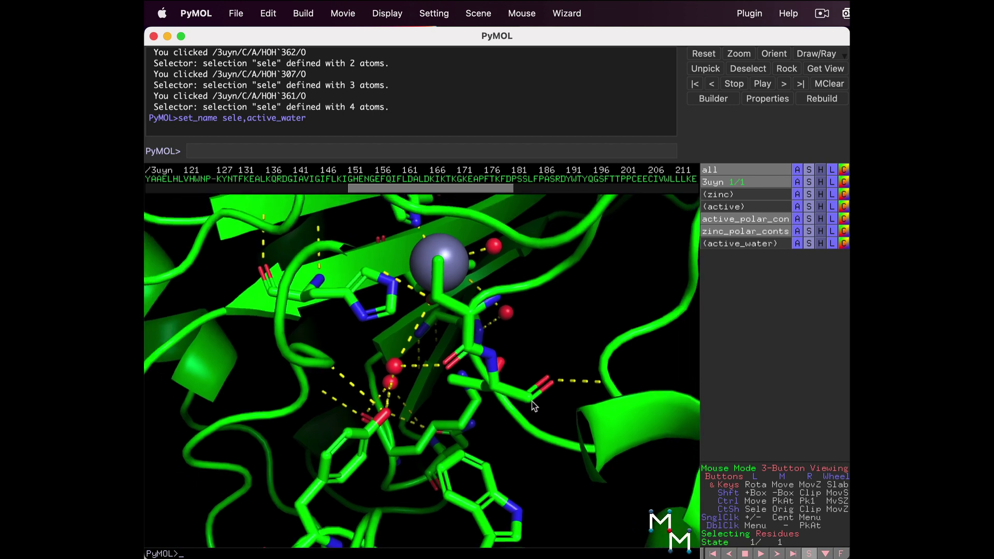
drag(534, 406, 539, 418)
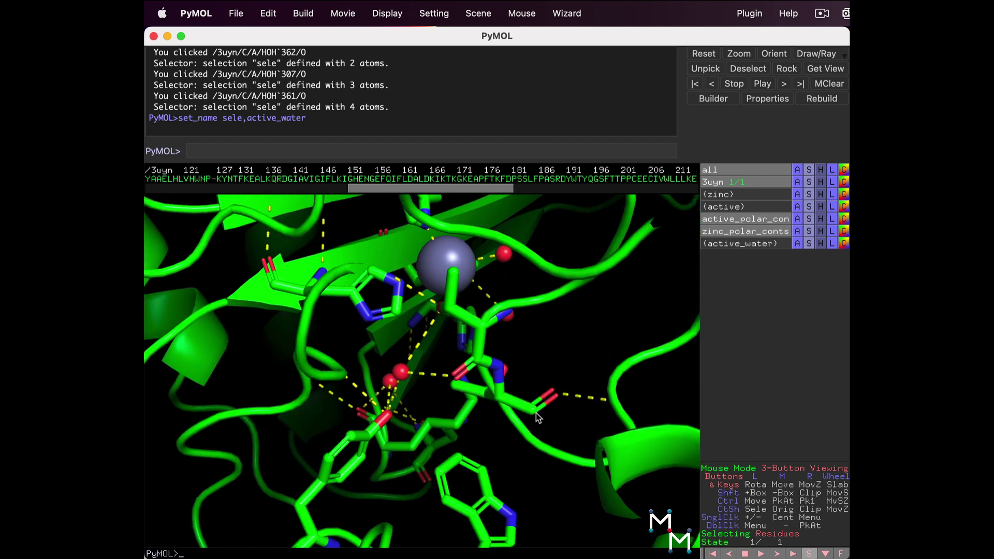
Disable the active_polar_con and zinc_polar_conts objects and rotate around the zinc site.
click(737, 224)
click(740, 232)
drag(413, 371, 447, 384)
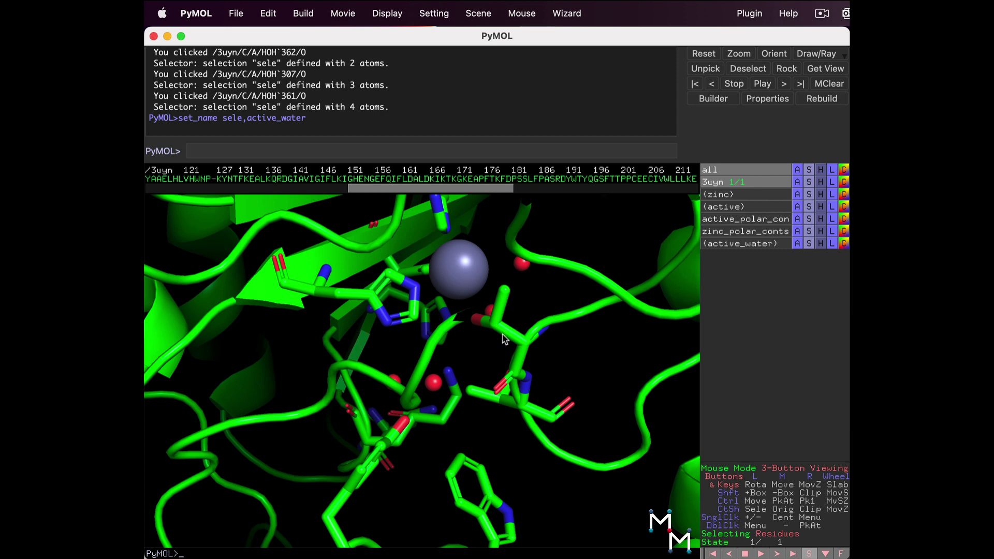
mouse_move(505, 339)
mouse_down()
mouse_move(490, 359)
mouse_move(487, 348)
mouse_up()
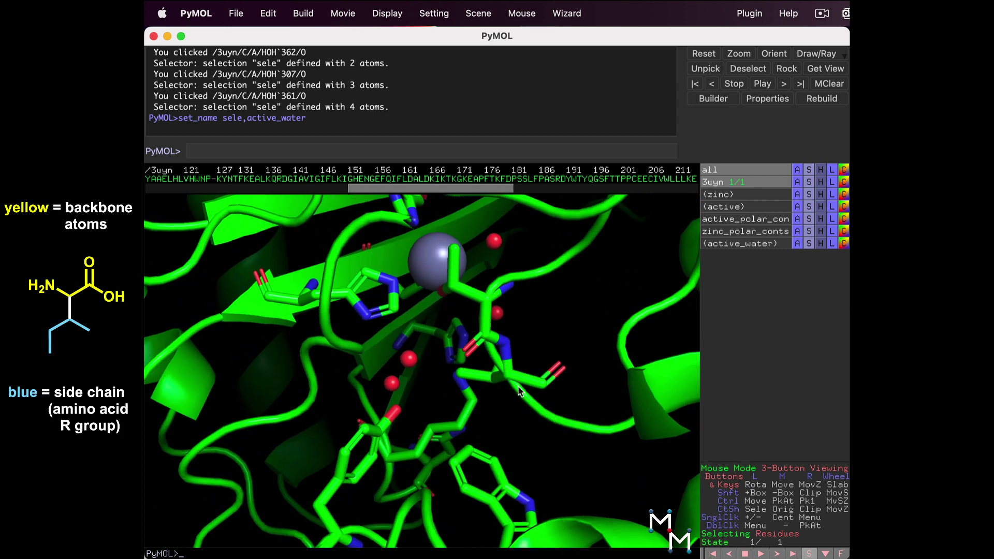
drag(455, 376, 480, 363)
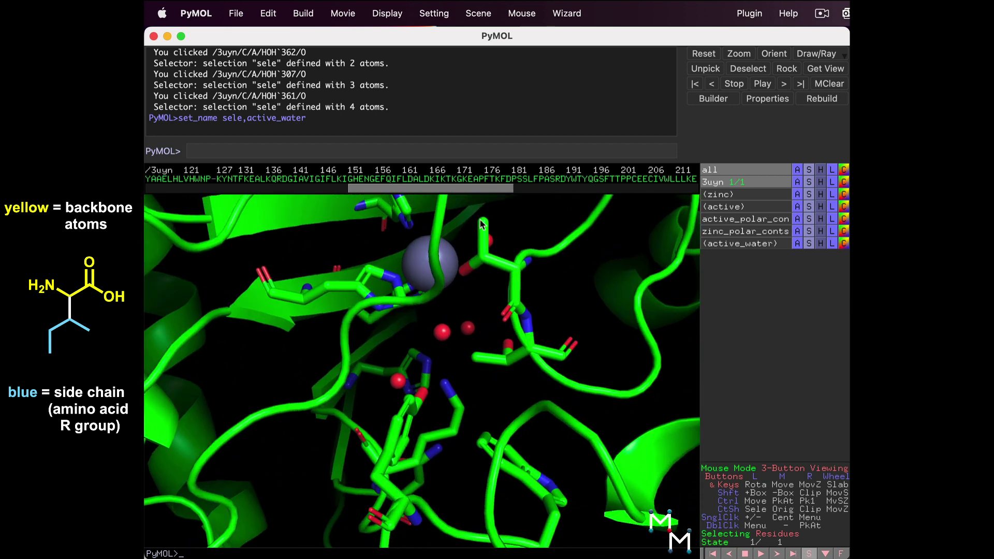
drag(476, 369, 451, 380)
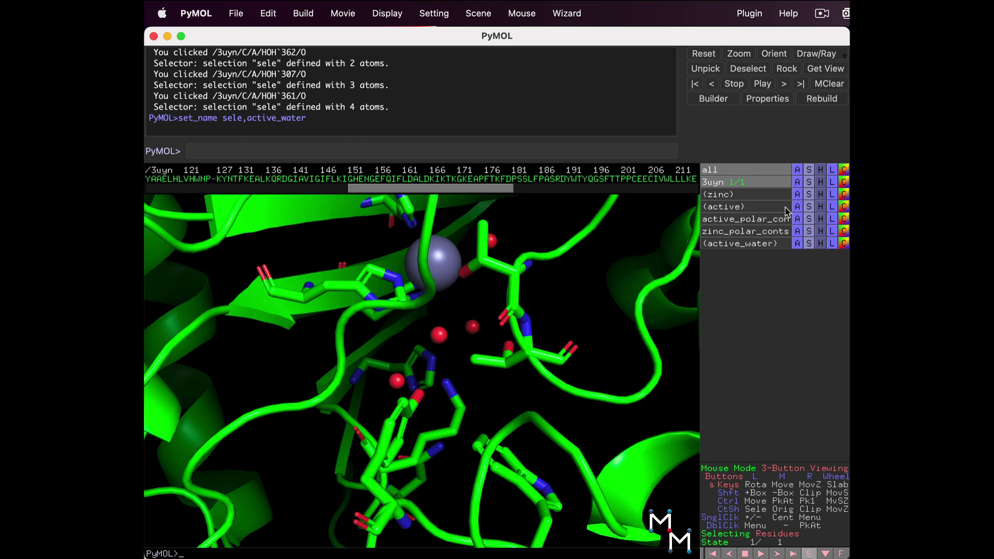
click(822, 207)
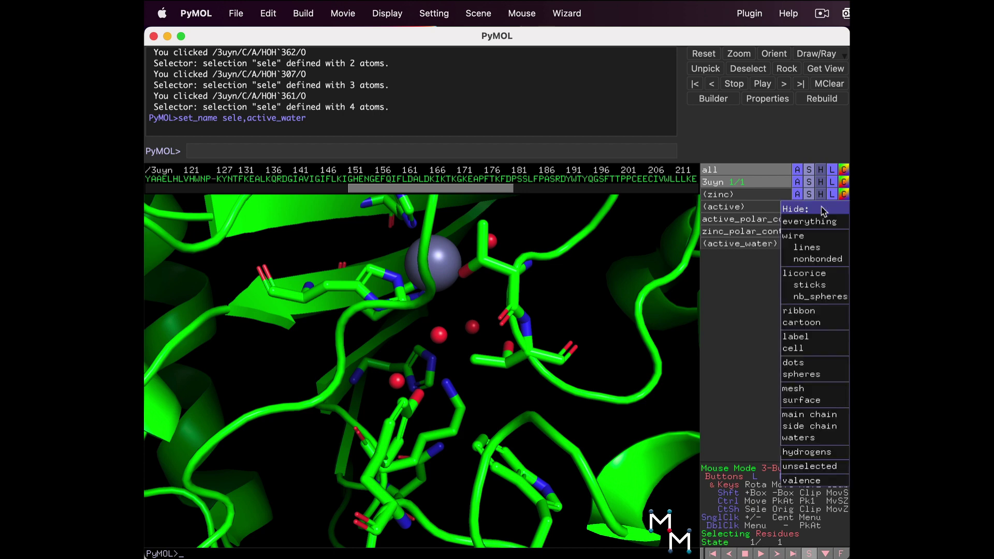
click(813, 412)
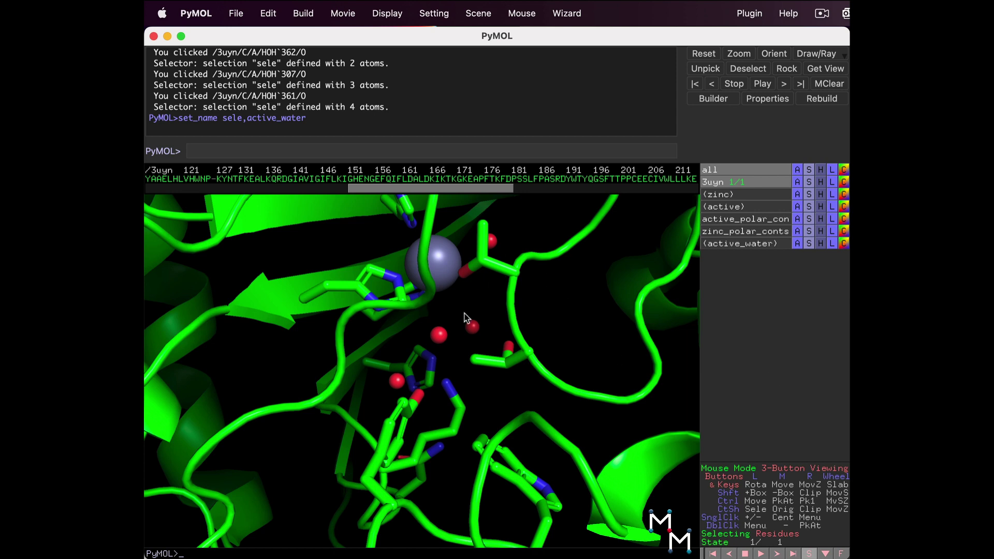
click(810, 208)
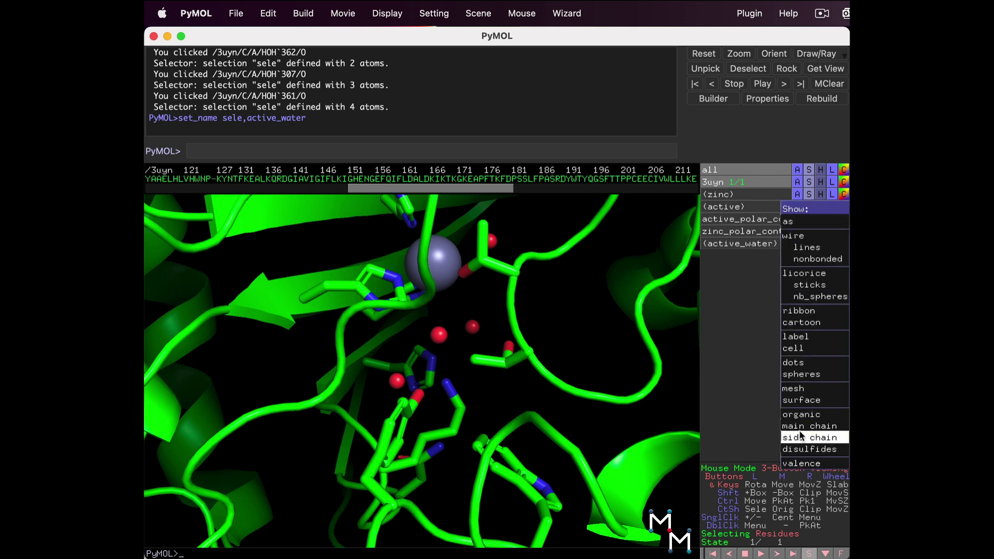
mouse_move(802, 428)
click(756, 438)
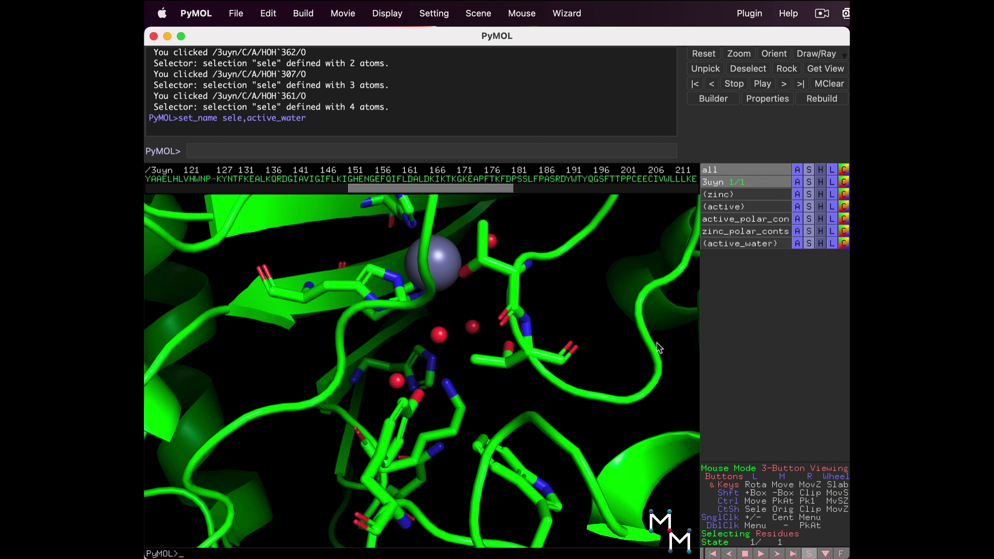